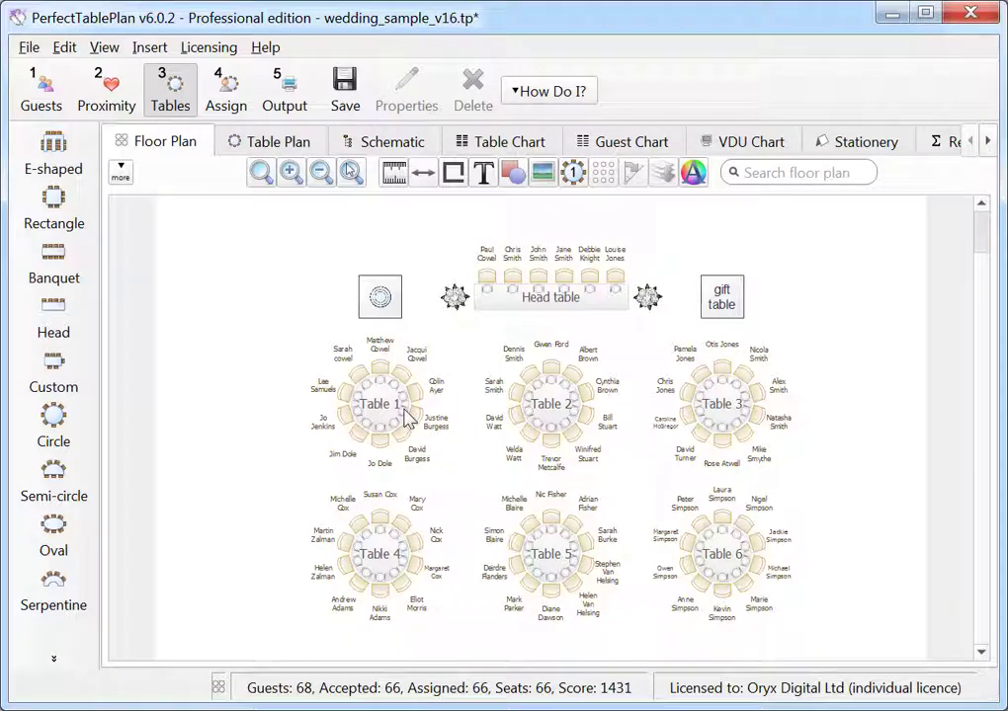
- Delete Tables 1, 2 and 3 along with their guests
click(395, 413)
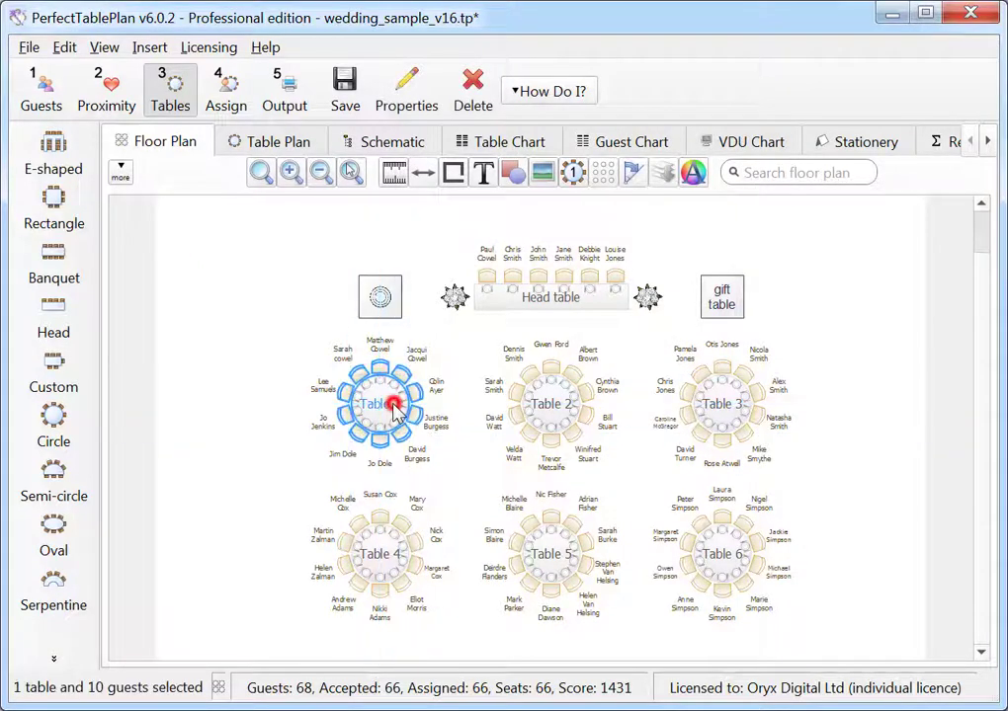
key(Delete)
click(541, 413)
key(Delete)
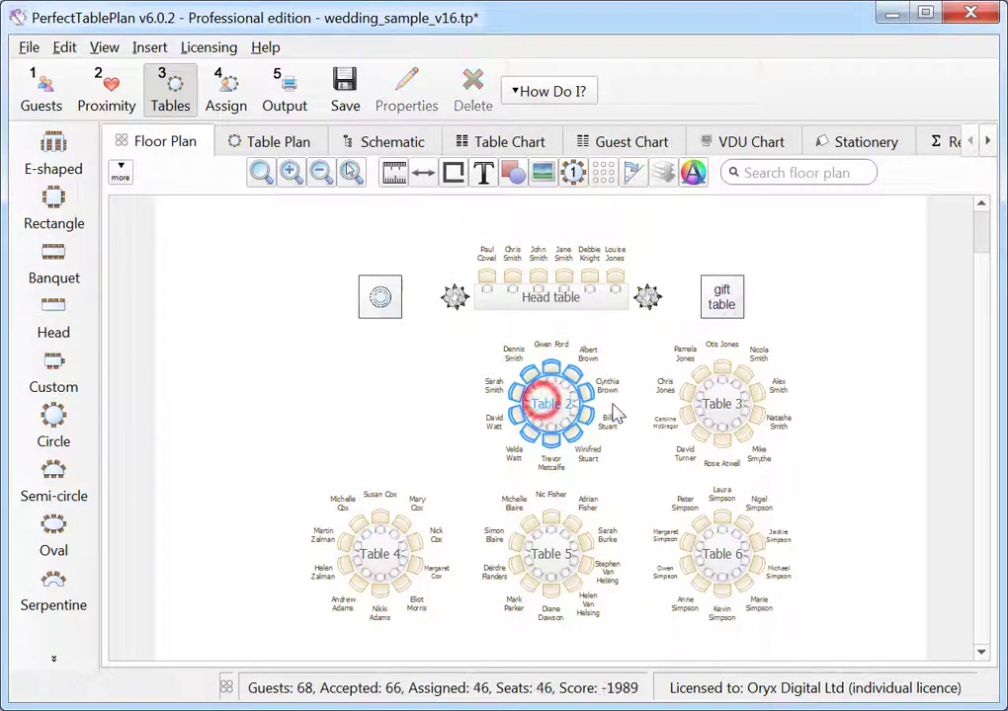
click(736, 413)
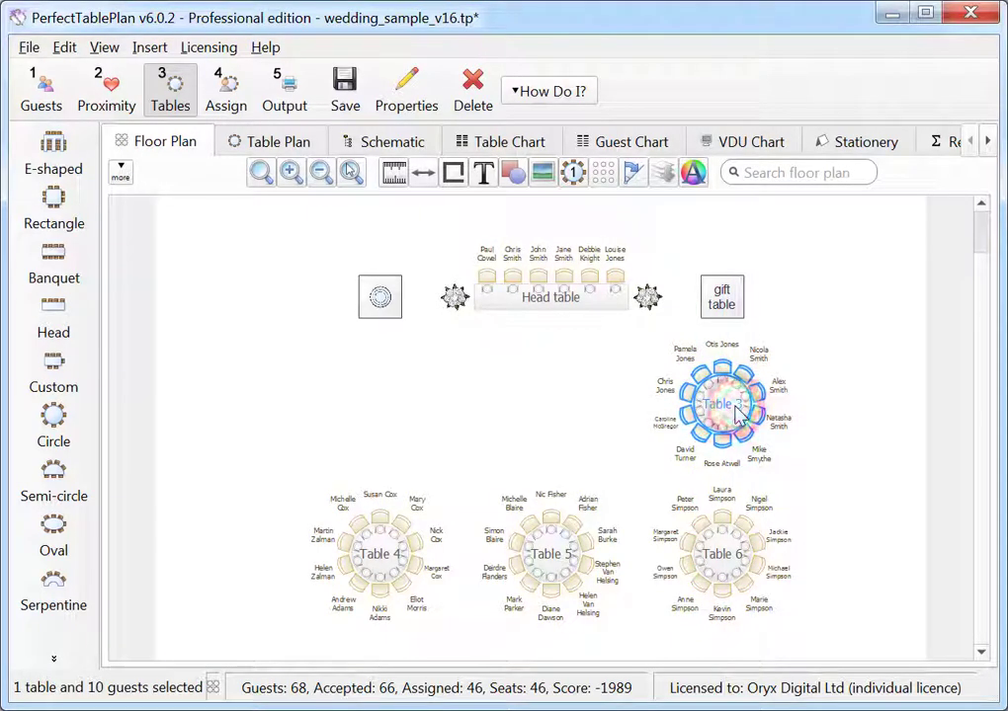
key(Delete)
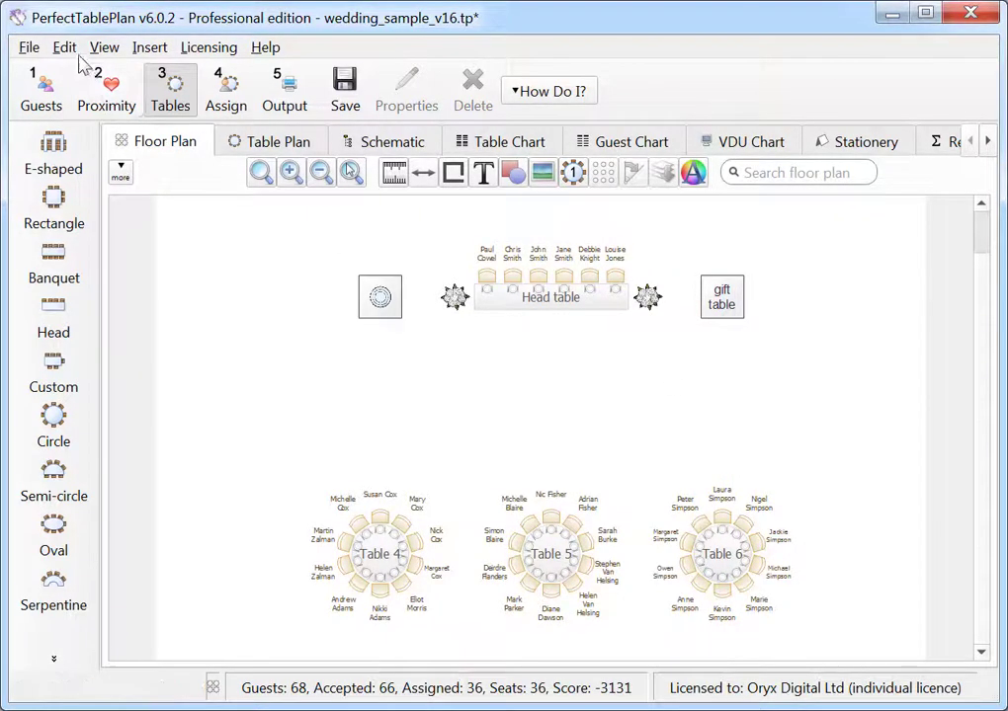
- Undo the three deletions to restore Tables 1–3, then open seat 23's guest properties
click(64, 47)
click(75, 71)
click(65, 47)
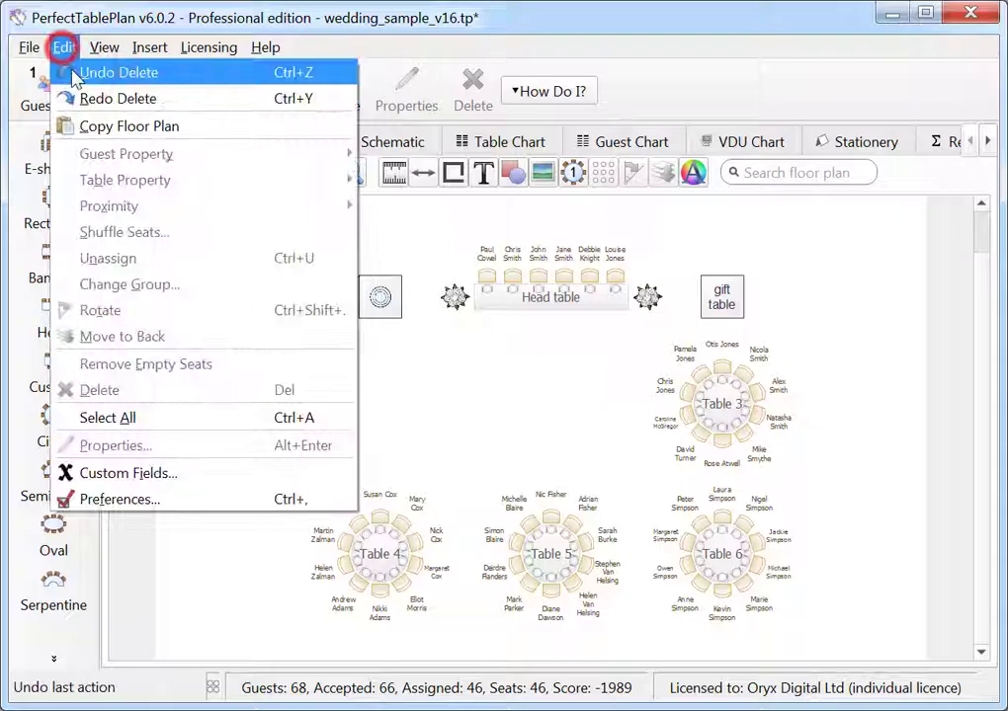
click(74, 72)
click(64, 47)
click(74, 72)
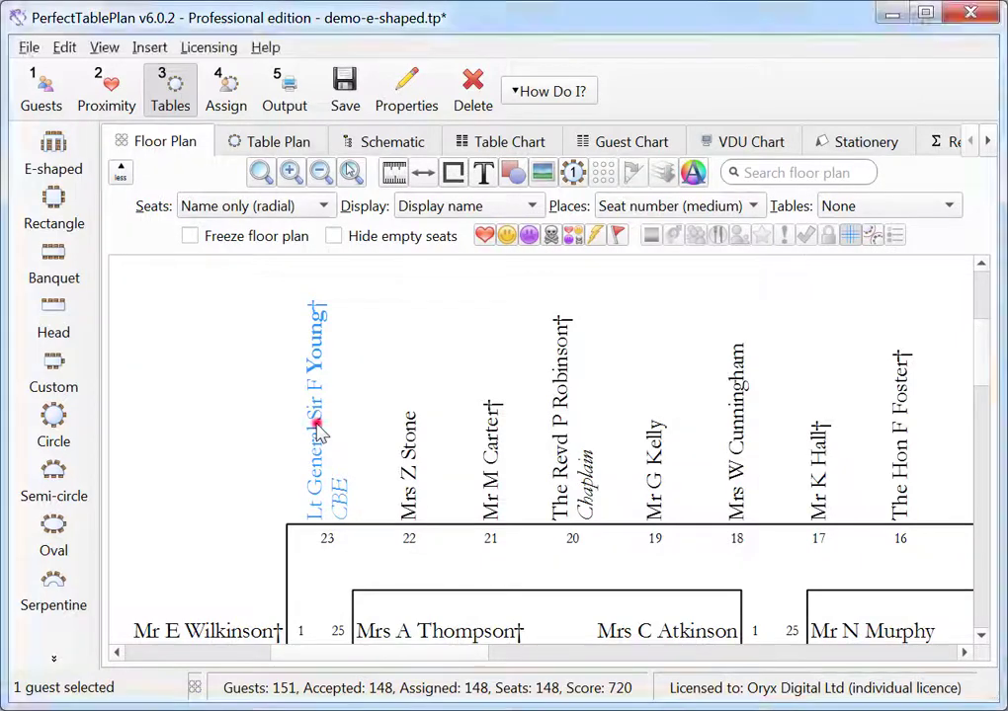
double_click(316, 423)
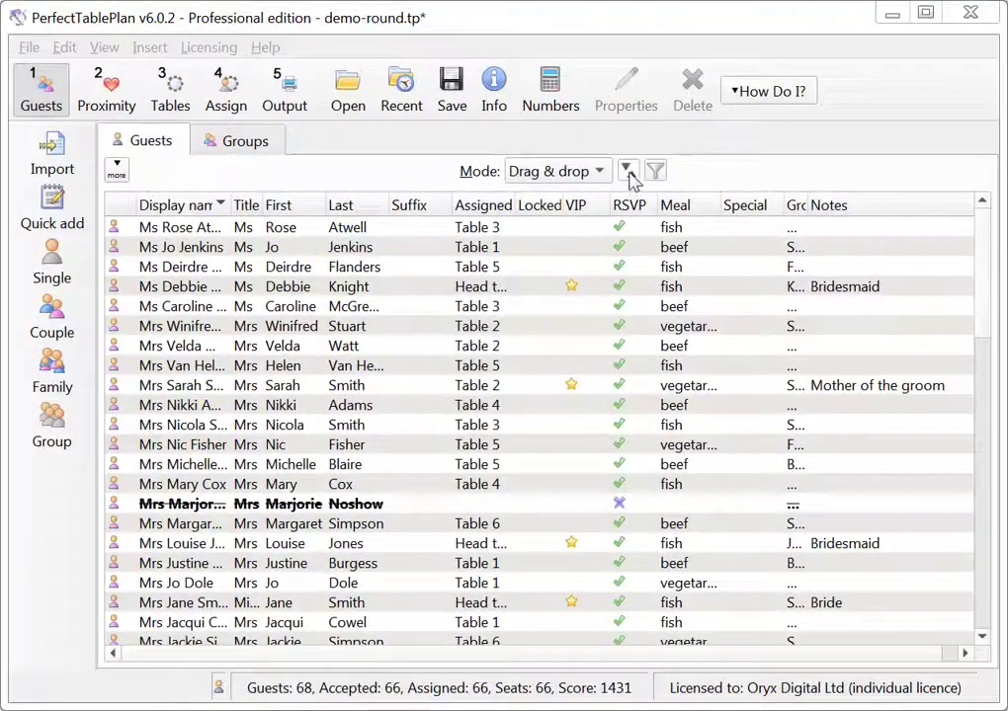
- Apply a three-level guest sort: Last name, then First name, then VIP
click(628, 172)
click(399, 289)
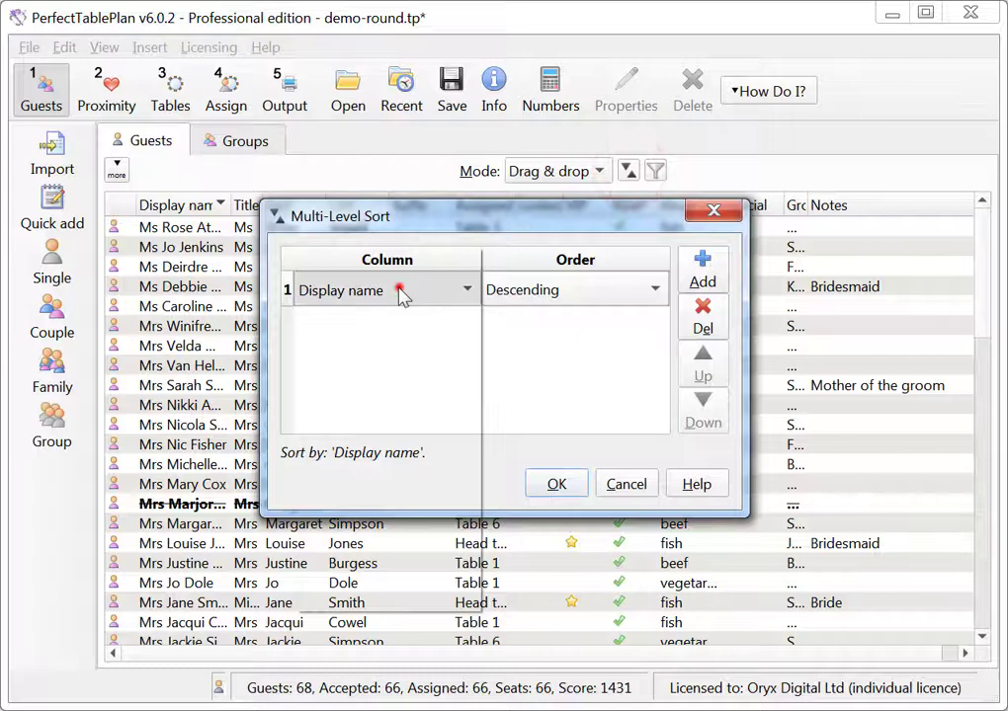
click(387, 361)
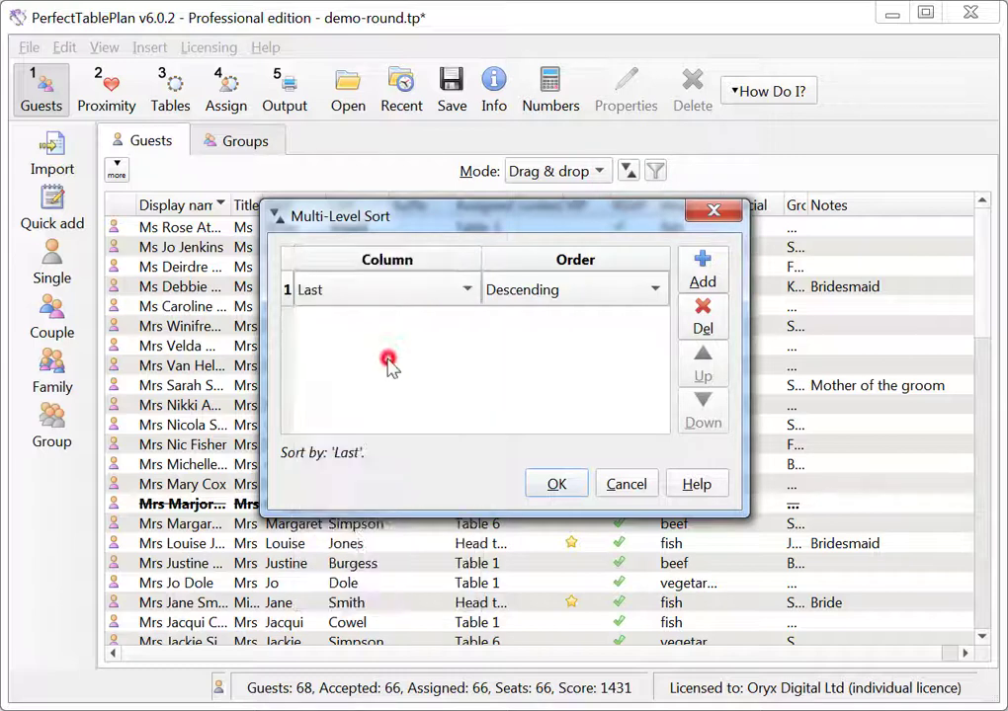
click(702, 265)
click(344, 326)
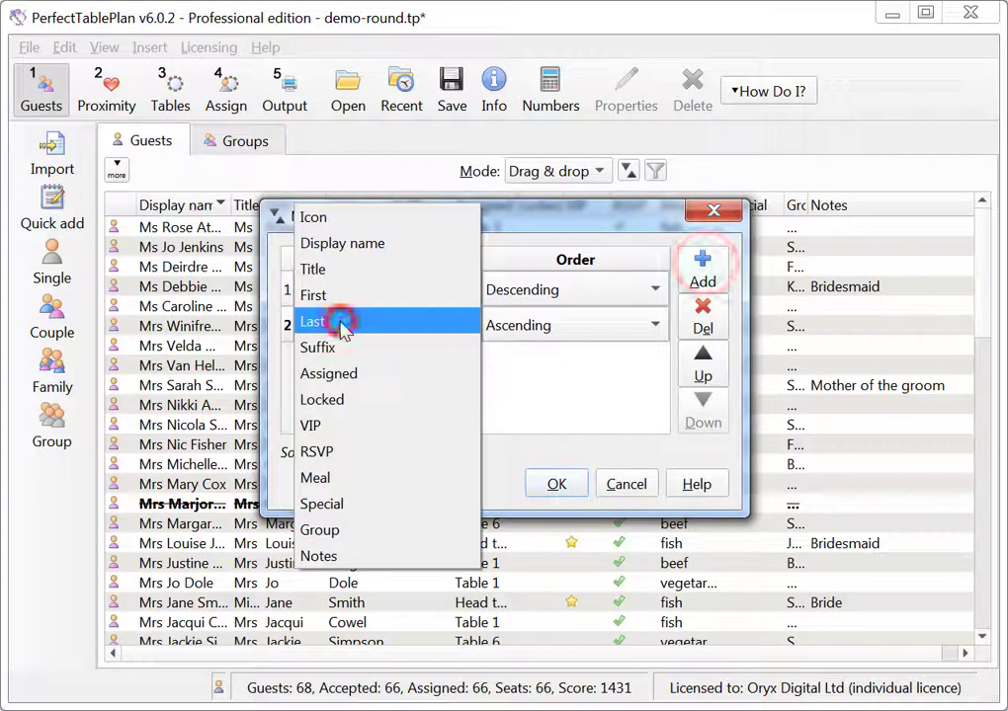
click(339, 295)
click(702, 268)
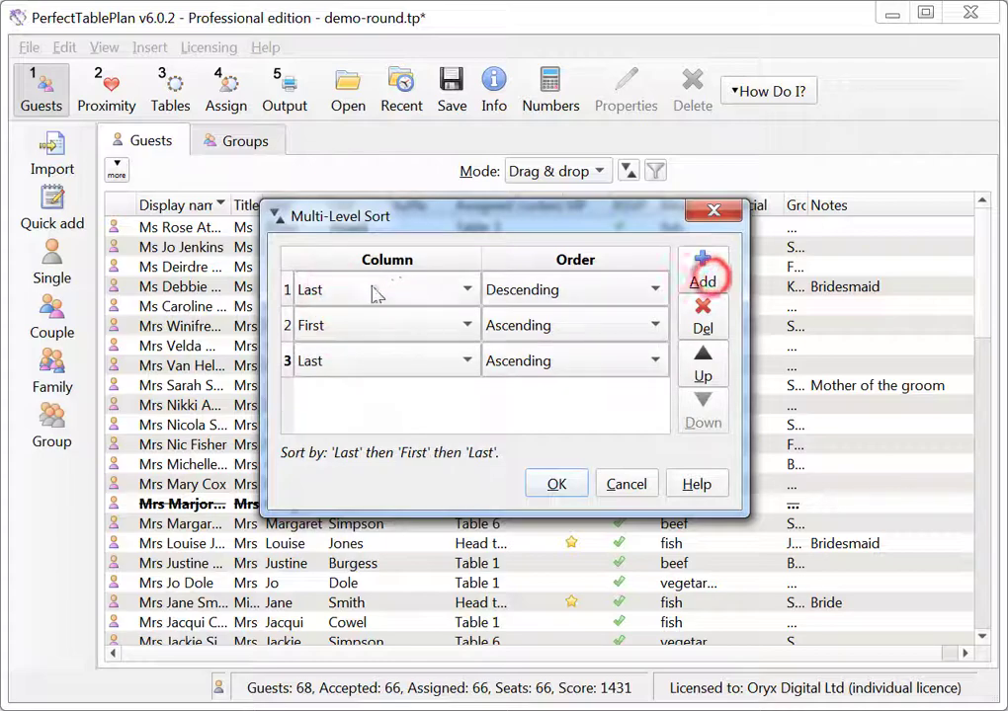
click(331, 362)
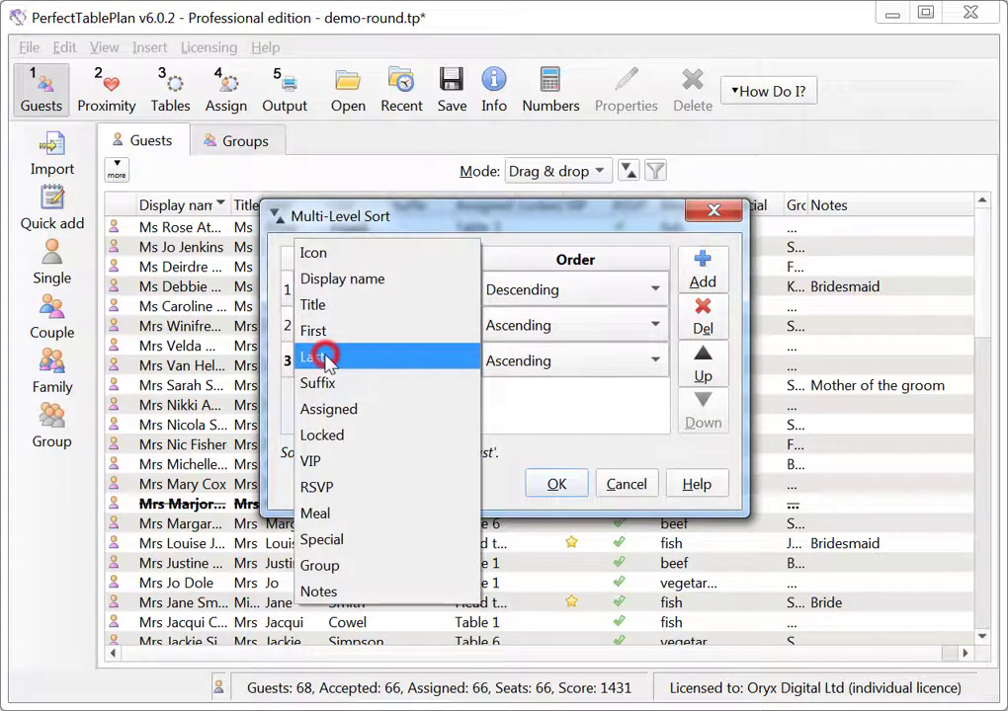
click(328, 462)
click(550, 484)
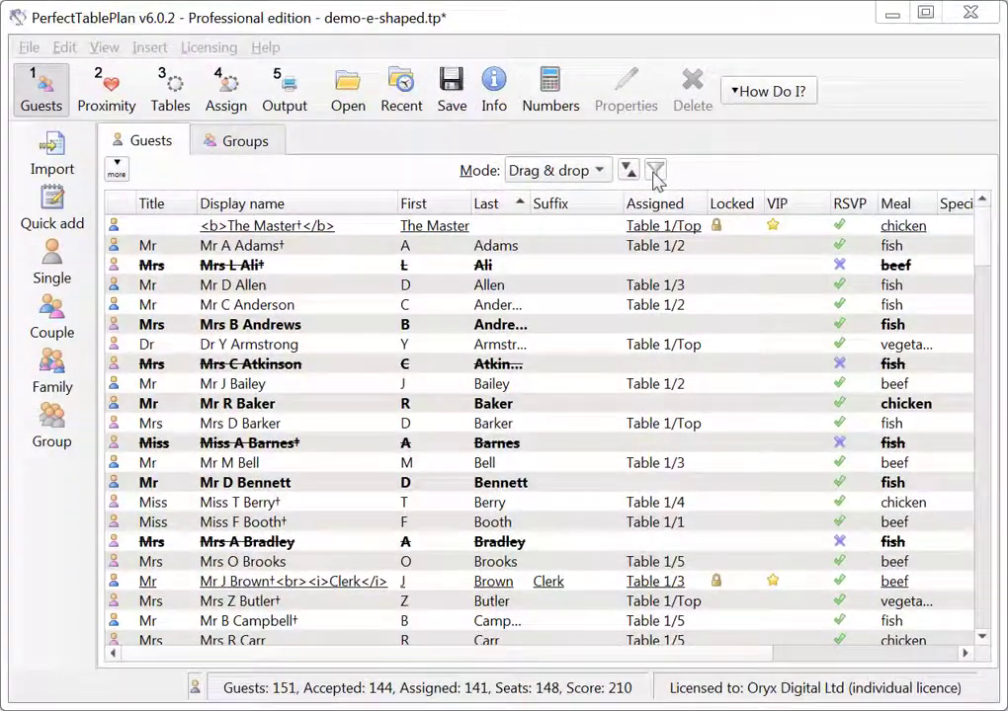
- Filter the guest list to Assigned and Accepted guests, then start an all-columns search
click(654, 173)
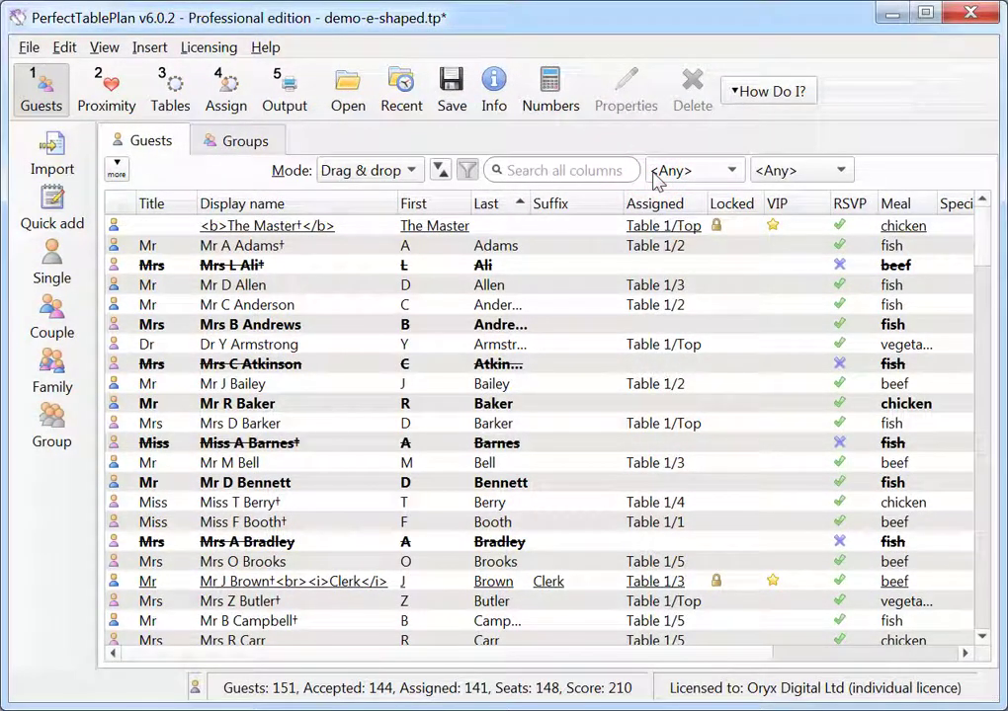
click(656, 172)
click(660, 219)
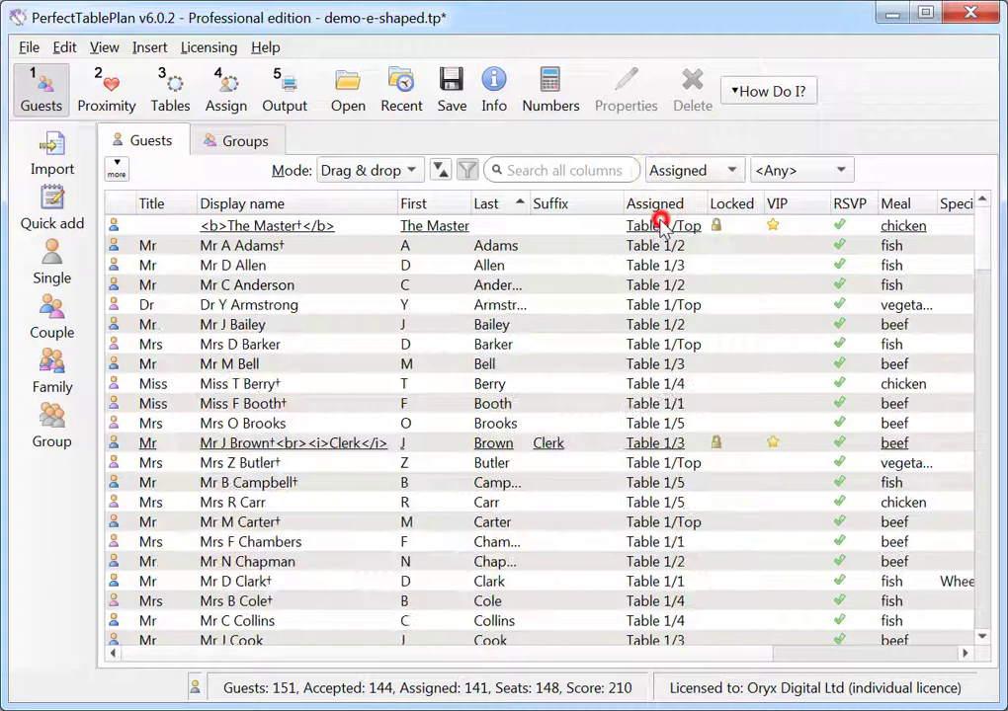
click(796, 172)
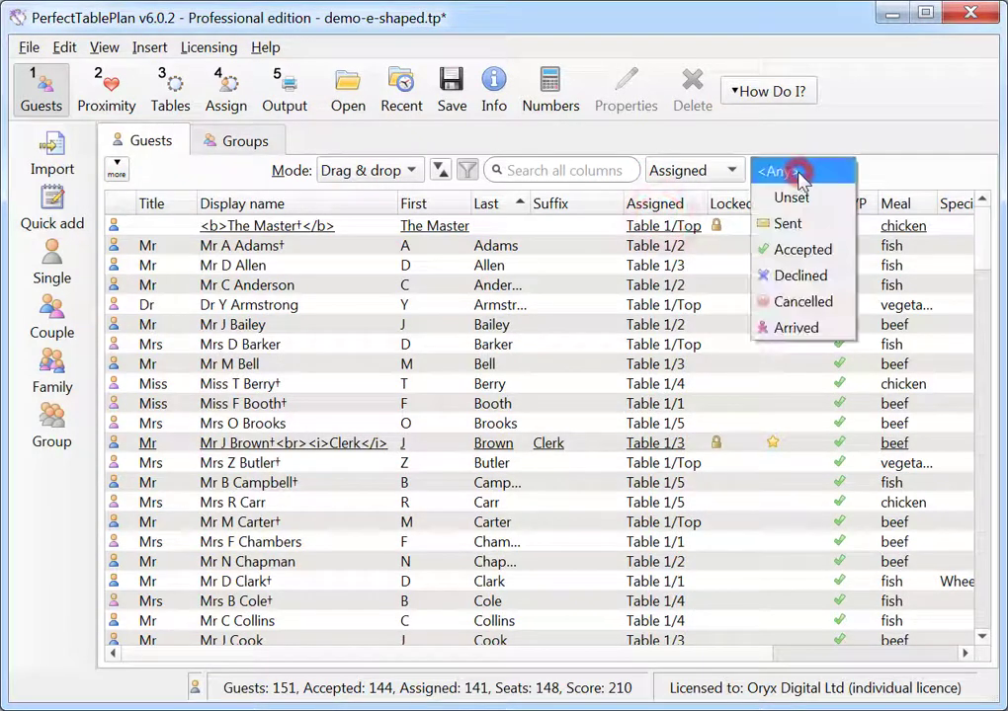
click(794, 251)
click(560, 172)
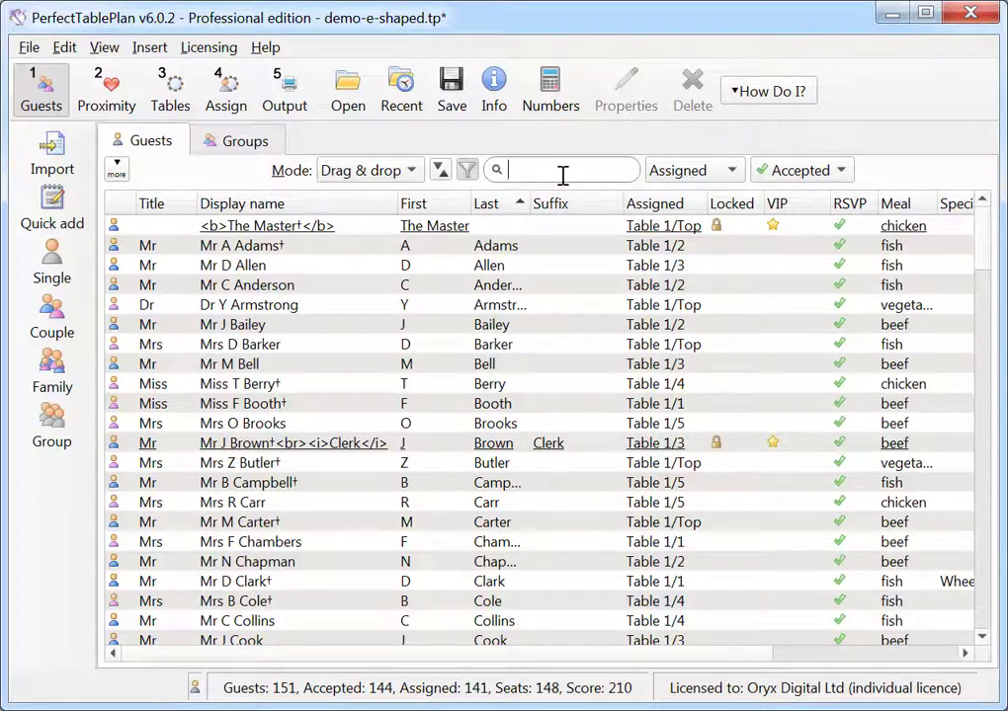
- Search for 'ba', then map import columns 1–3 to Title(s), First name(s), Last name(s)
text(ba)
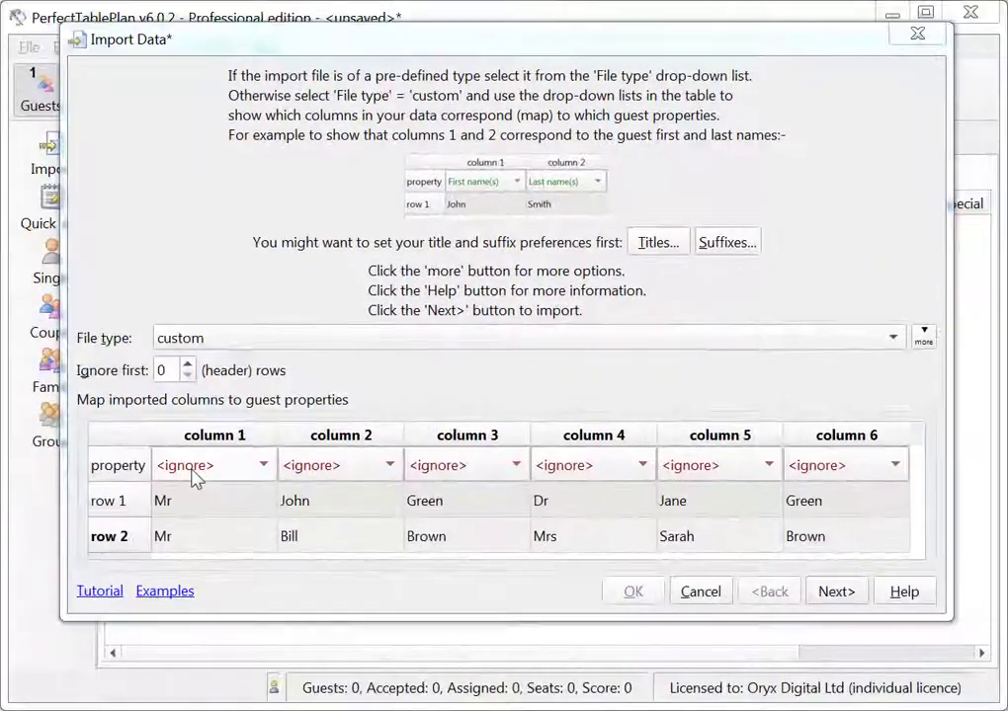
click(195, 476)
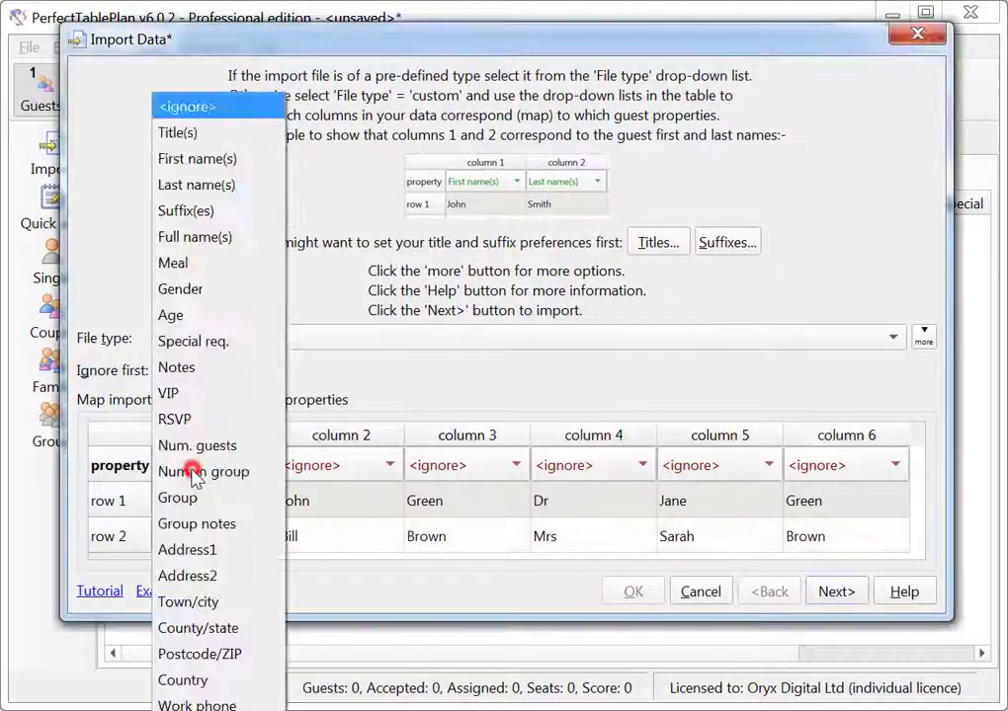
click(213, 134)
click(391, 466)
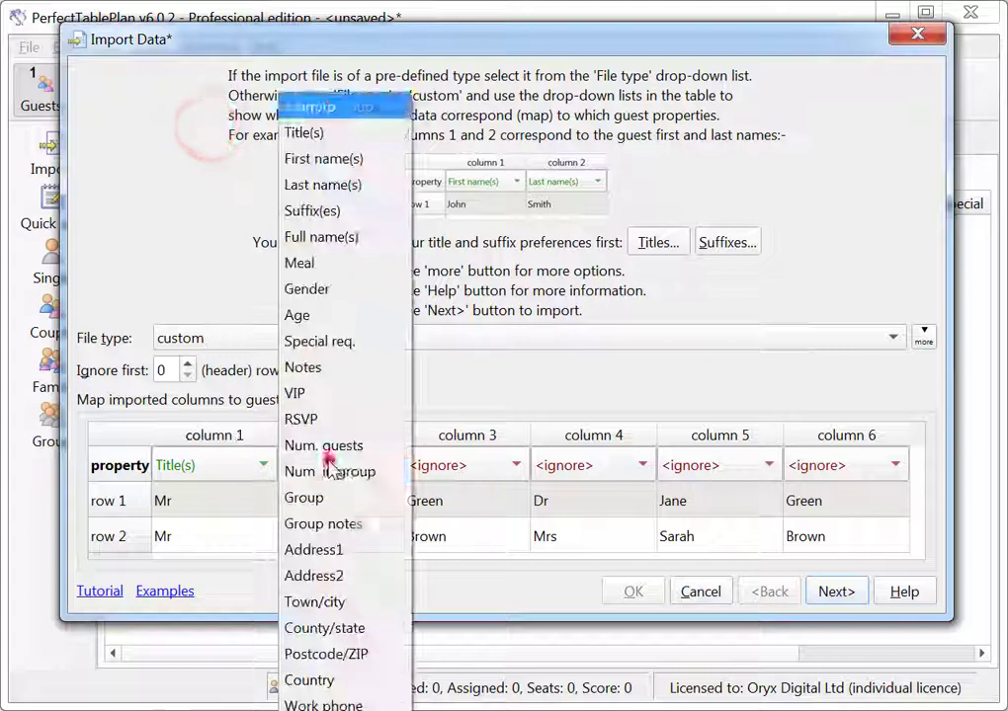
click(374, 164)
click(454, 464)
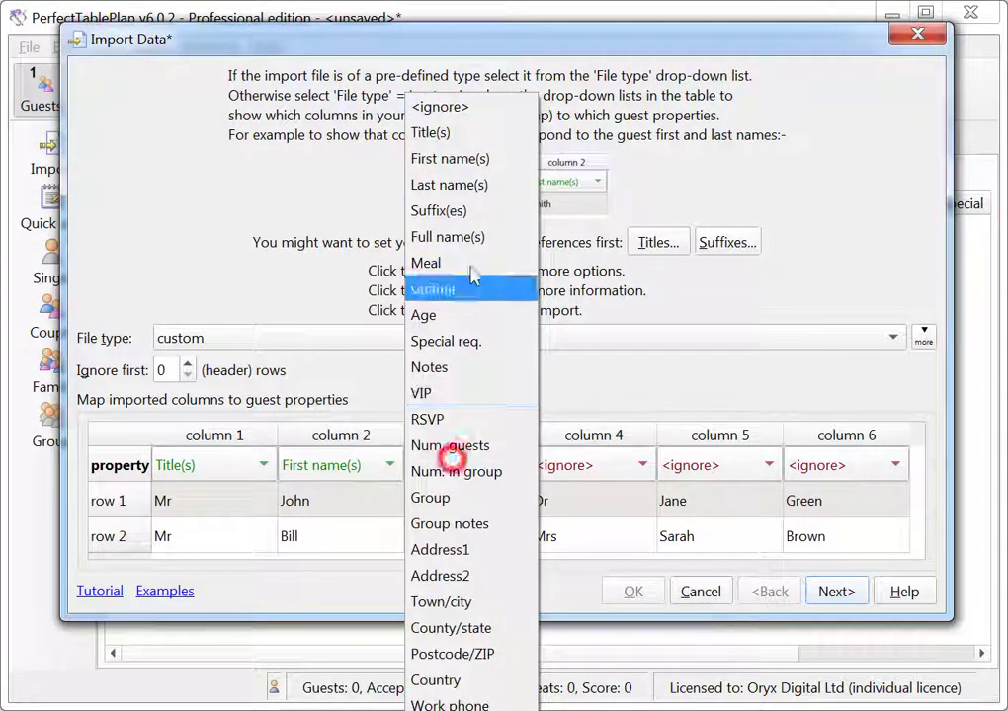
click(477, 193)
- Map import columns 4–6 to Title(s), First name(s) and Last name(s)
click(608, 462)
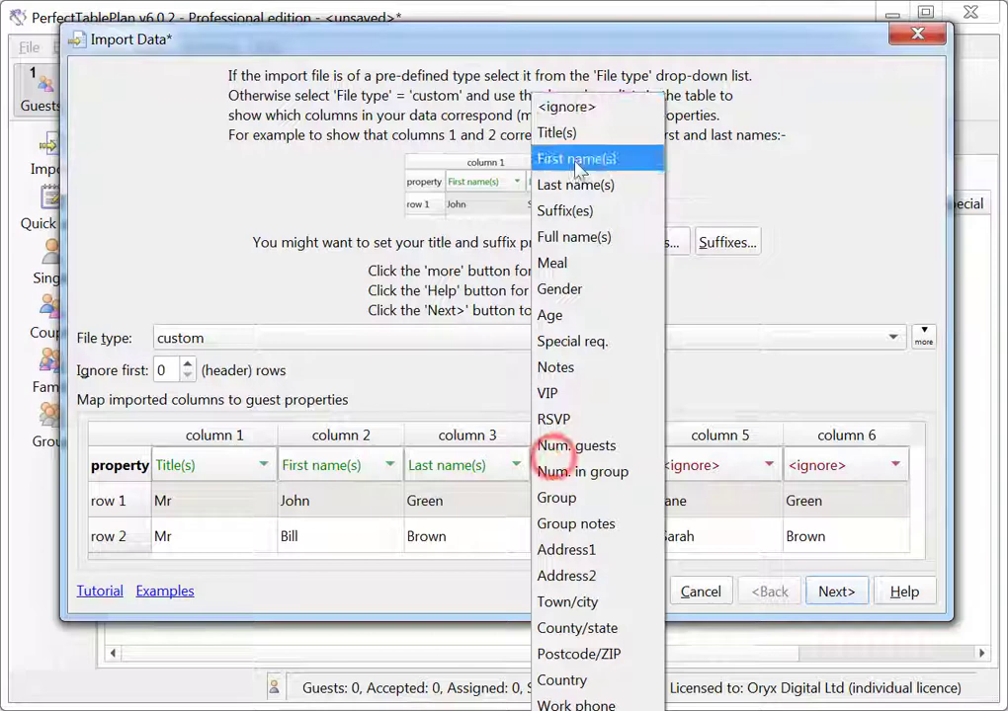
click(578, 132)
click(673, 466)
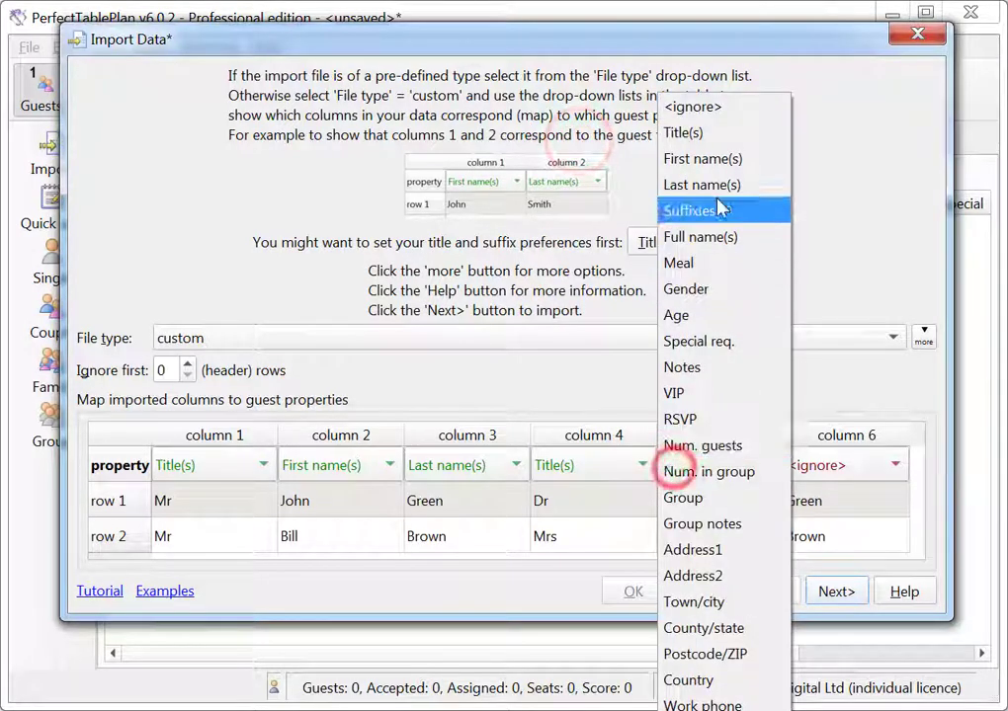
click(725, 159)
click(823, 470)
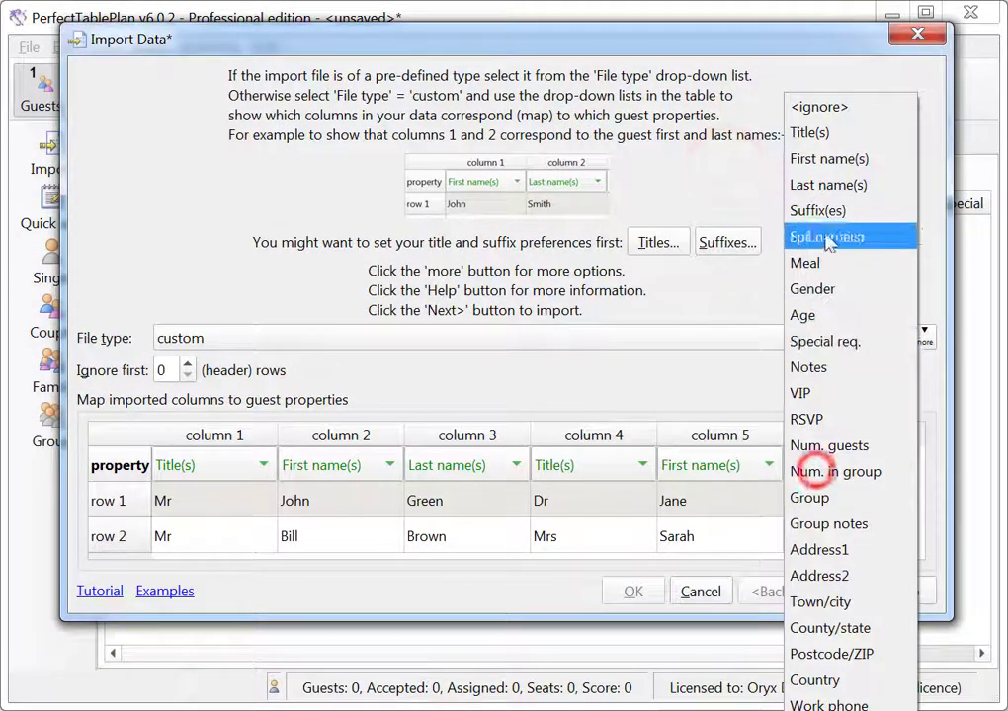
click(838, 187)
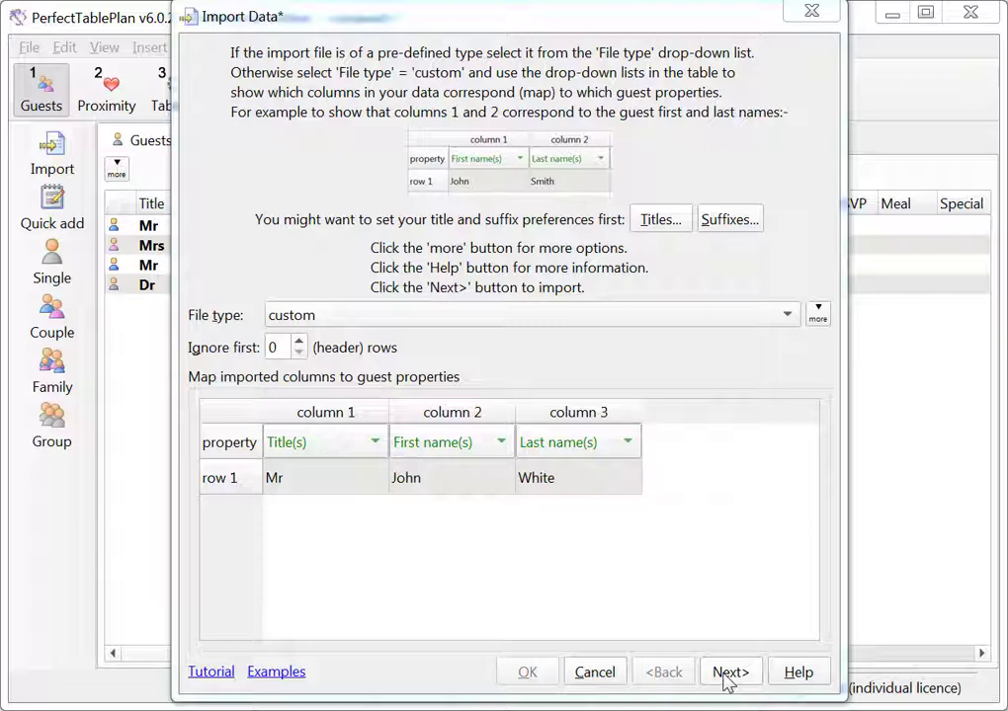
- Correct the row 1 first name, preview the import, and finish adding the guest and group
click(730, 673)
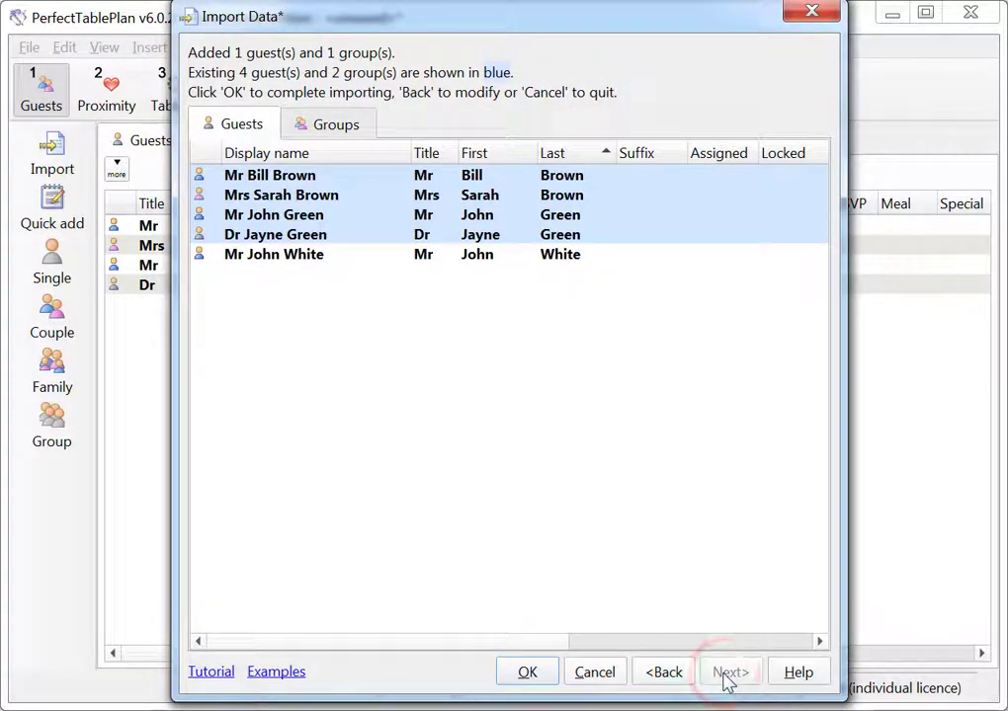
click(664, 673)
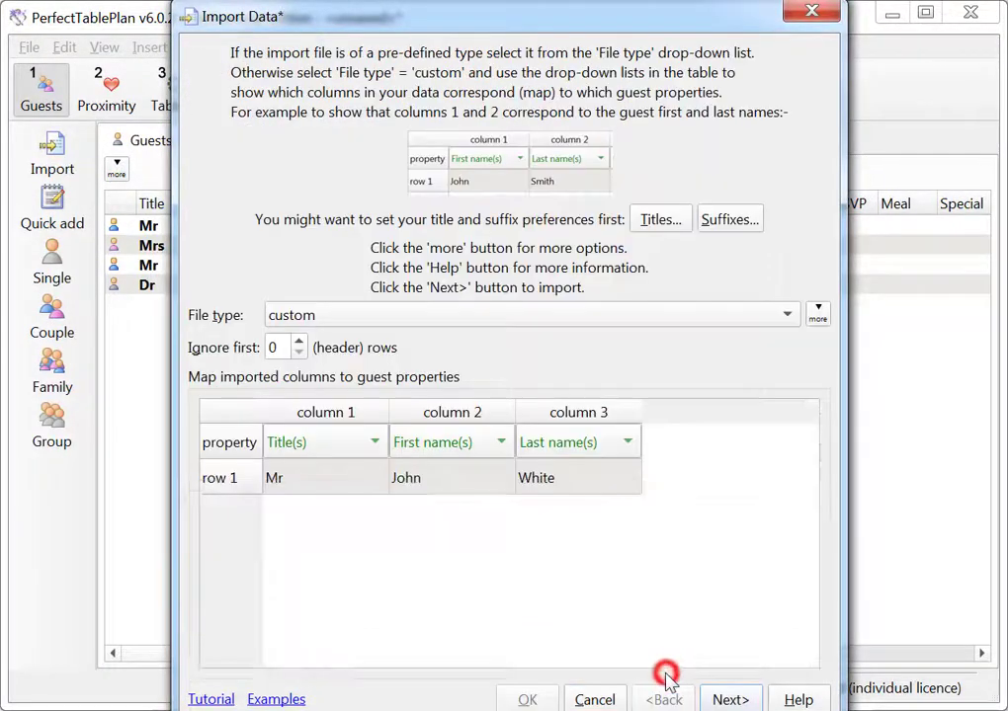
double_click(436, 479)
text(Jim)
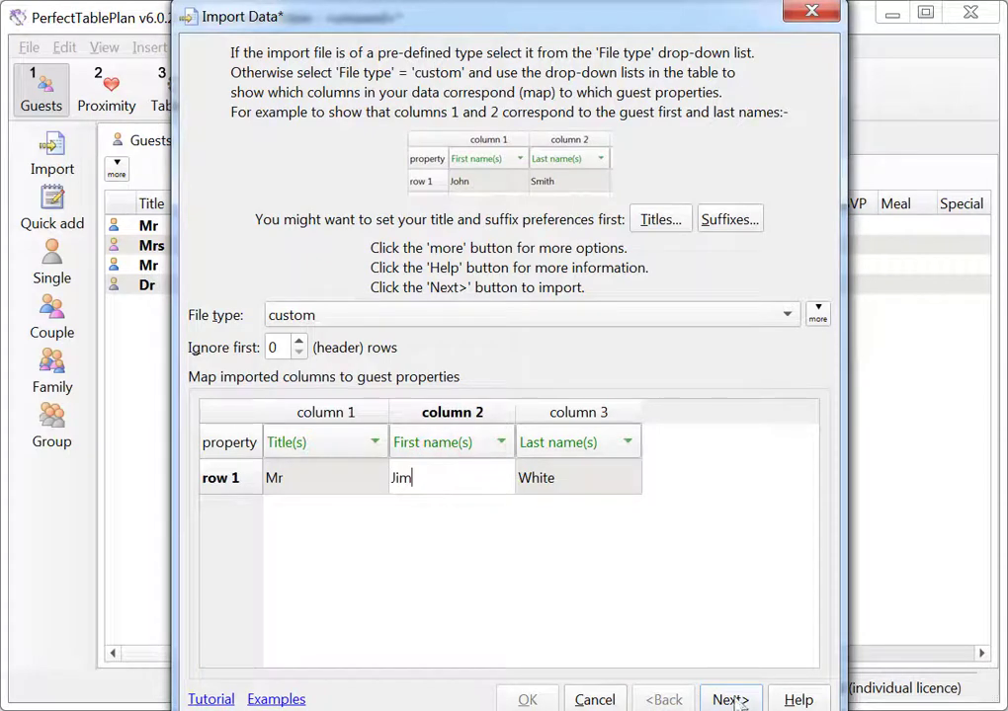
click(732, 700)
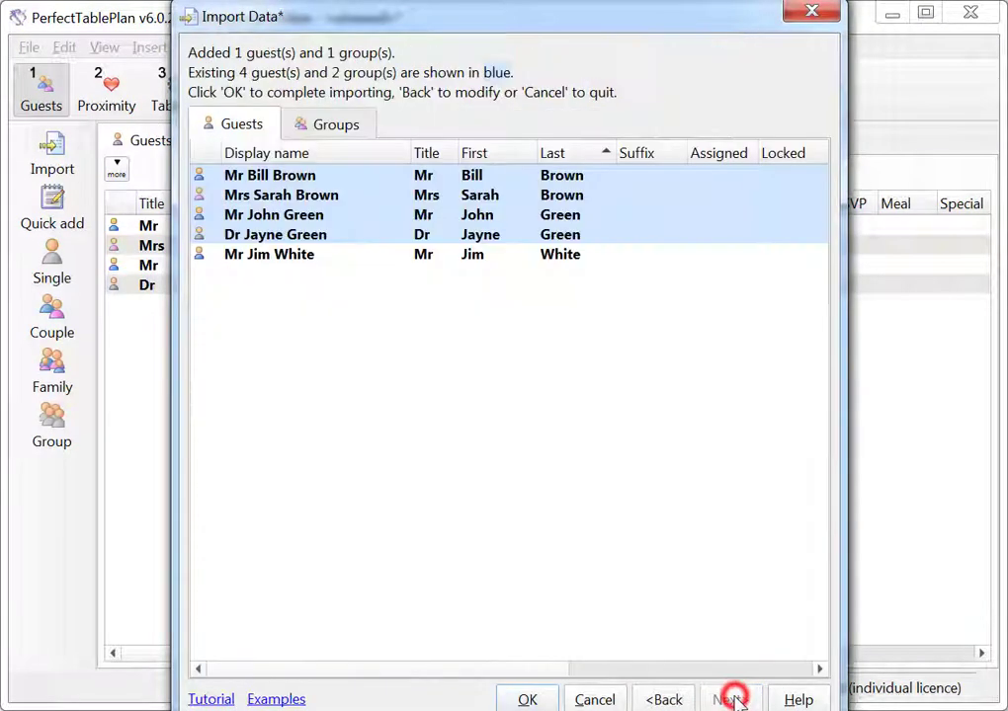
click(528, 699)
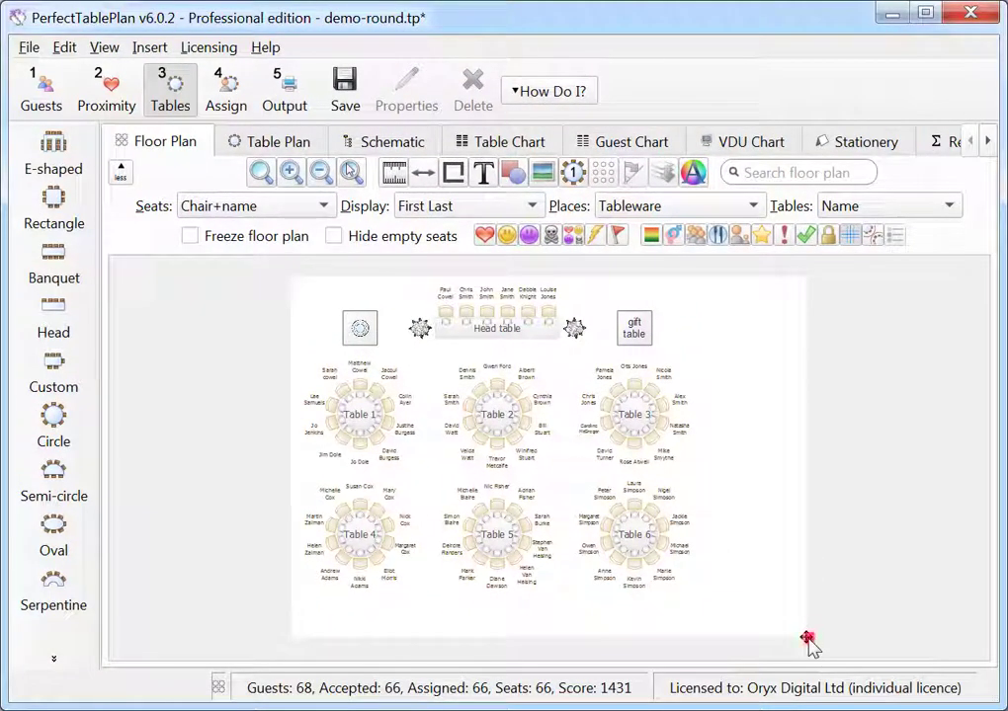
- Shrink the room to 12.8 x 10.3 metres
drag(807, 640, 710, 607)
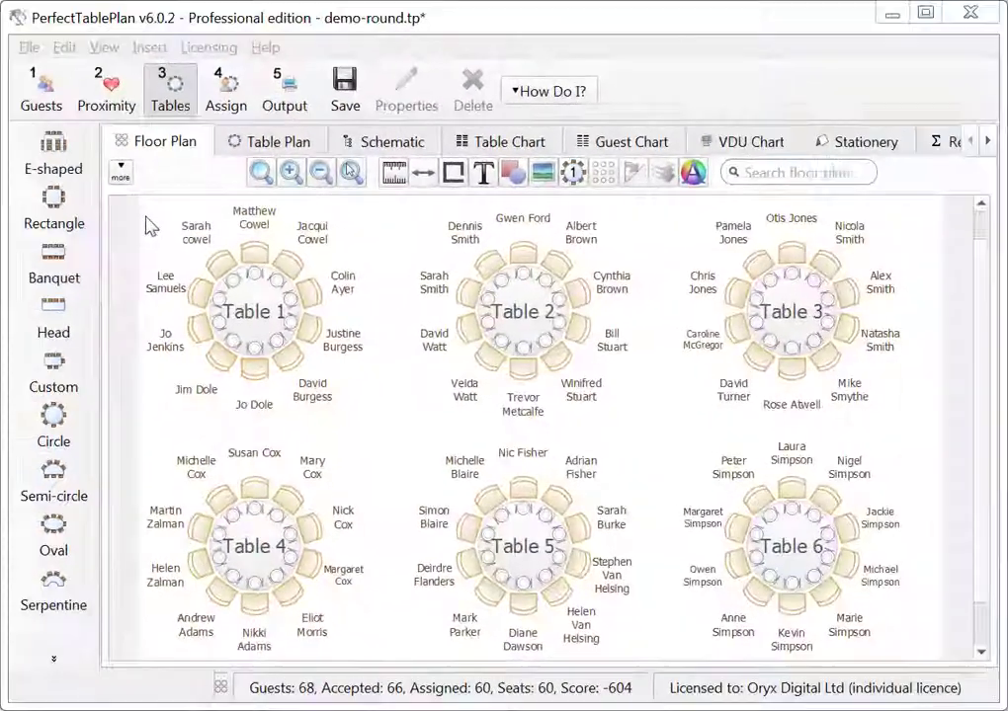
- Select Tables 1, 2 and 3 together with a marquee
drag(146, 219, 872, 396)
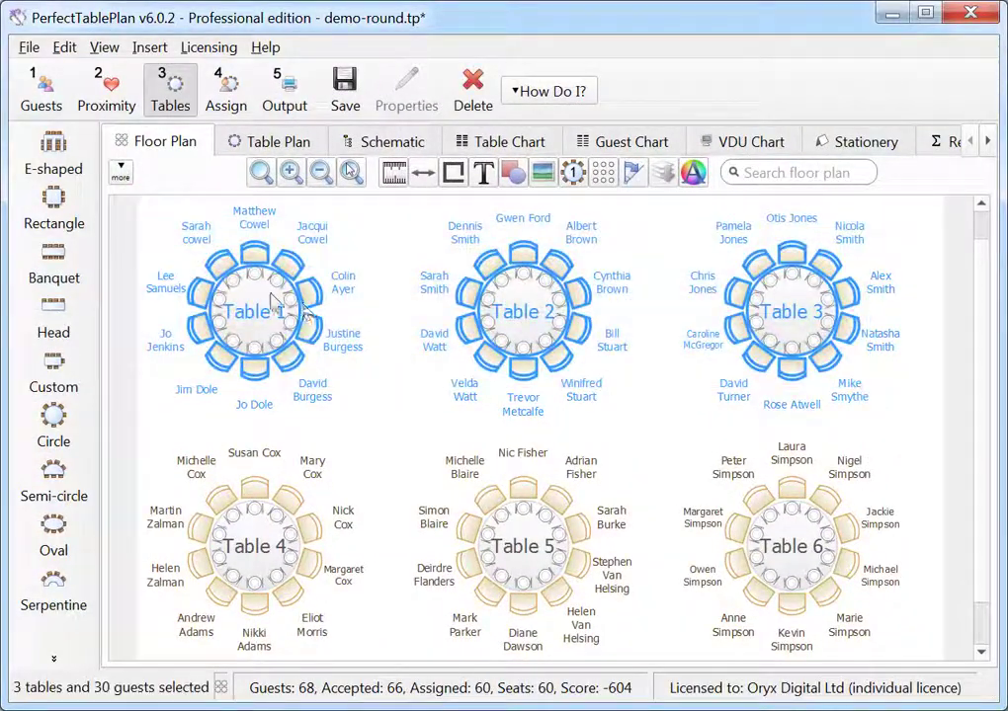
- Change Tables 1–3 to a rectangular shape
right_click(256, 298)
mouse_move(275, 368)
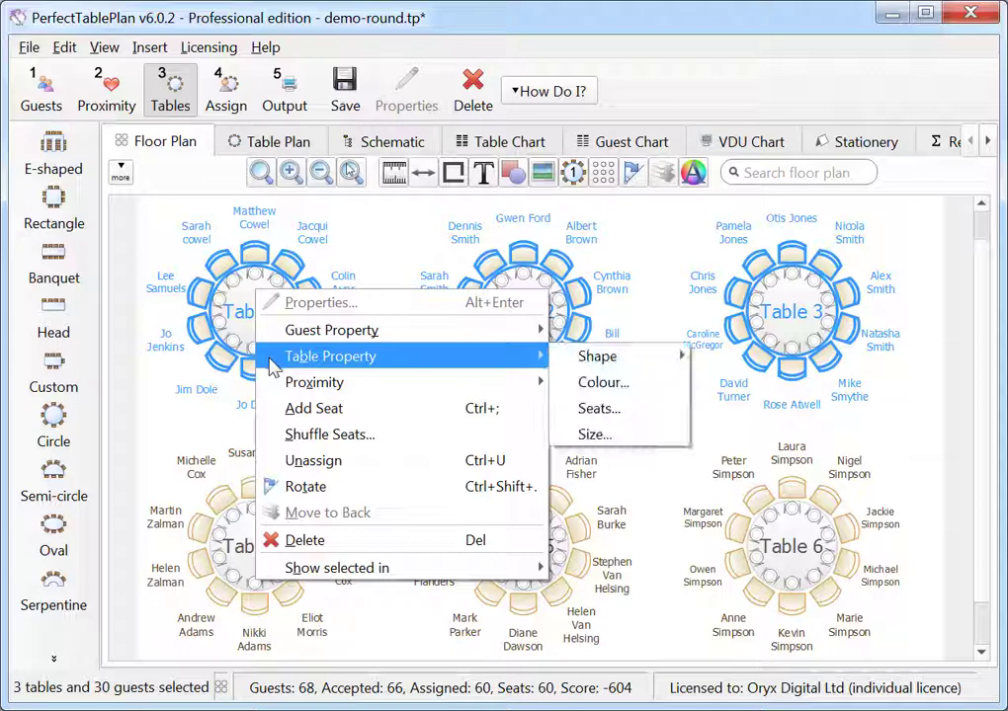
mouse_move(642, 360)
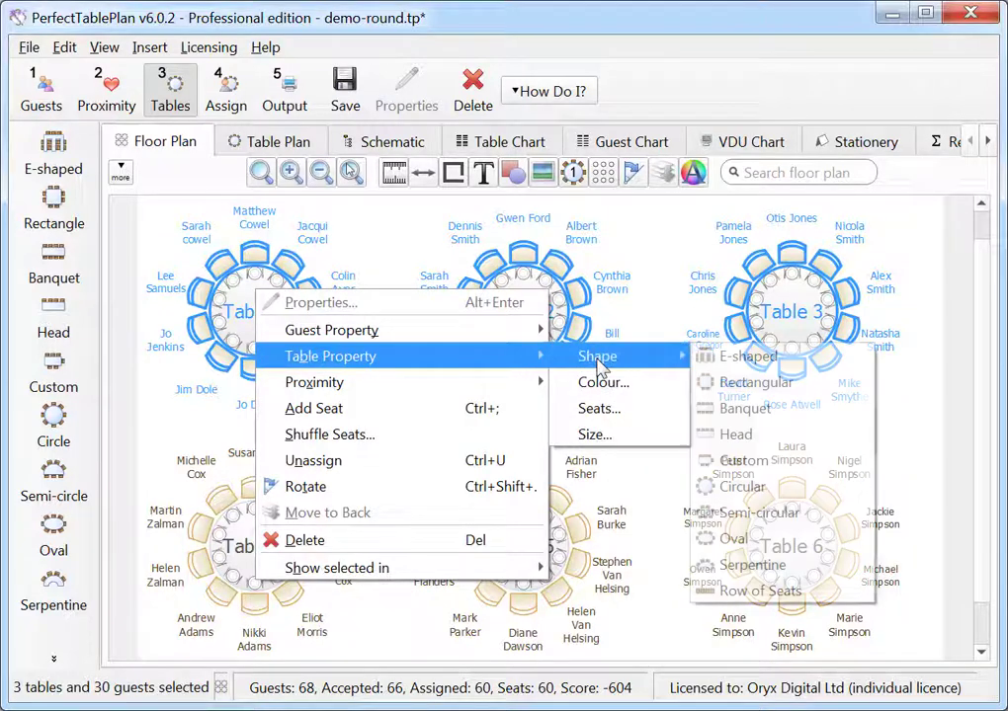
click(732, 388)
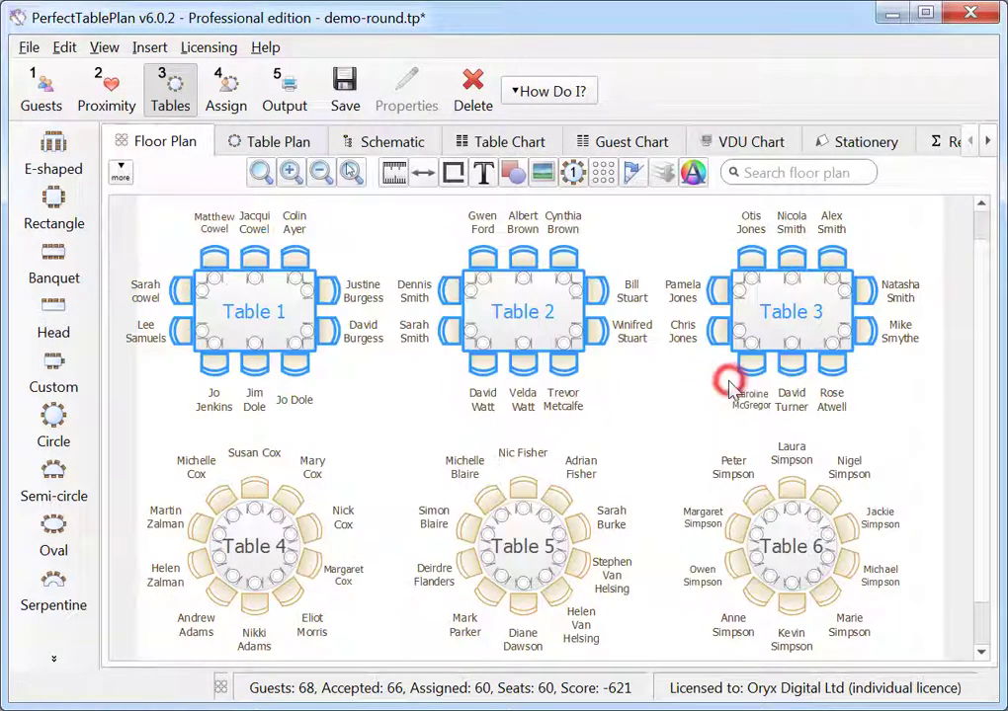
- Increase the seats across Tables 1–3 from 3 to 4
right_click(262, 299)
mouse_move(286, 364)
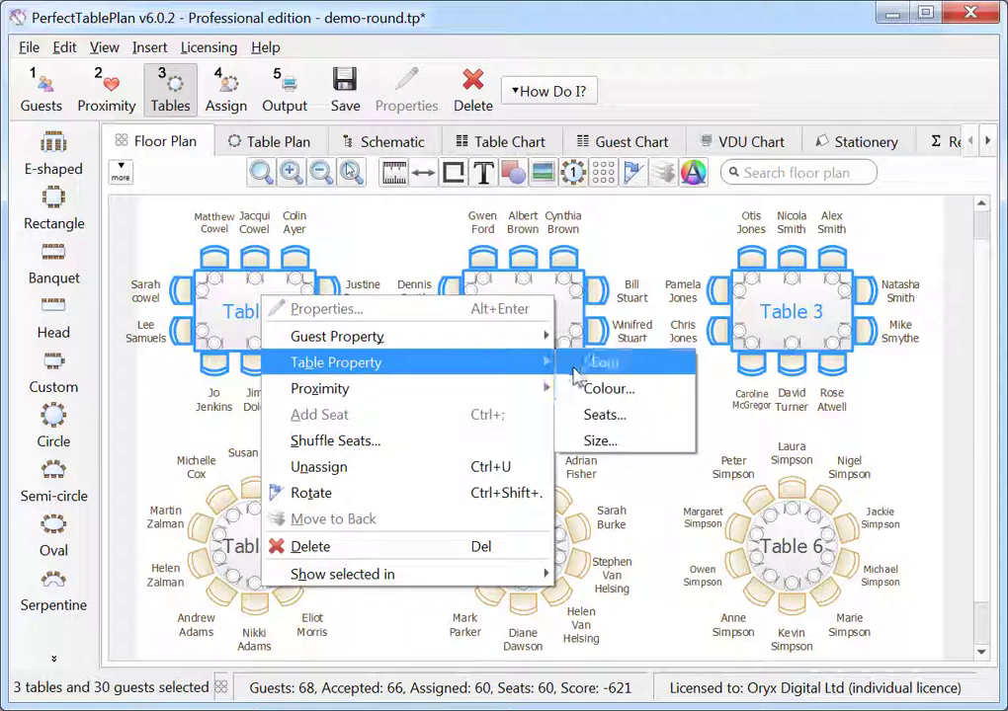
click(627, 415)
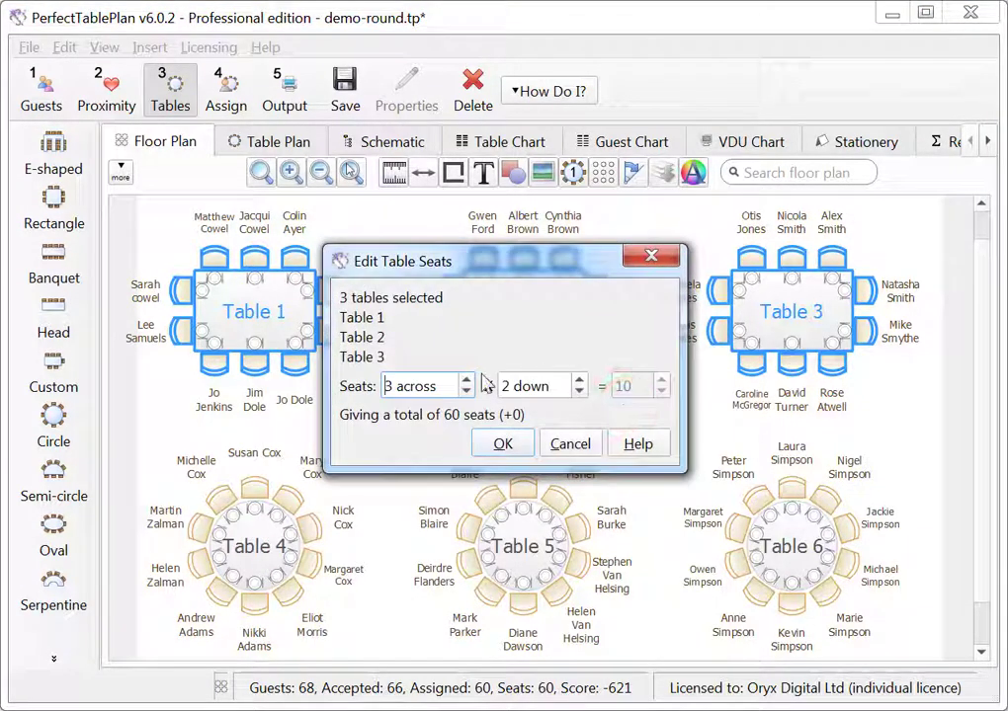
click(467, 382)
click(503, 443)
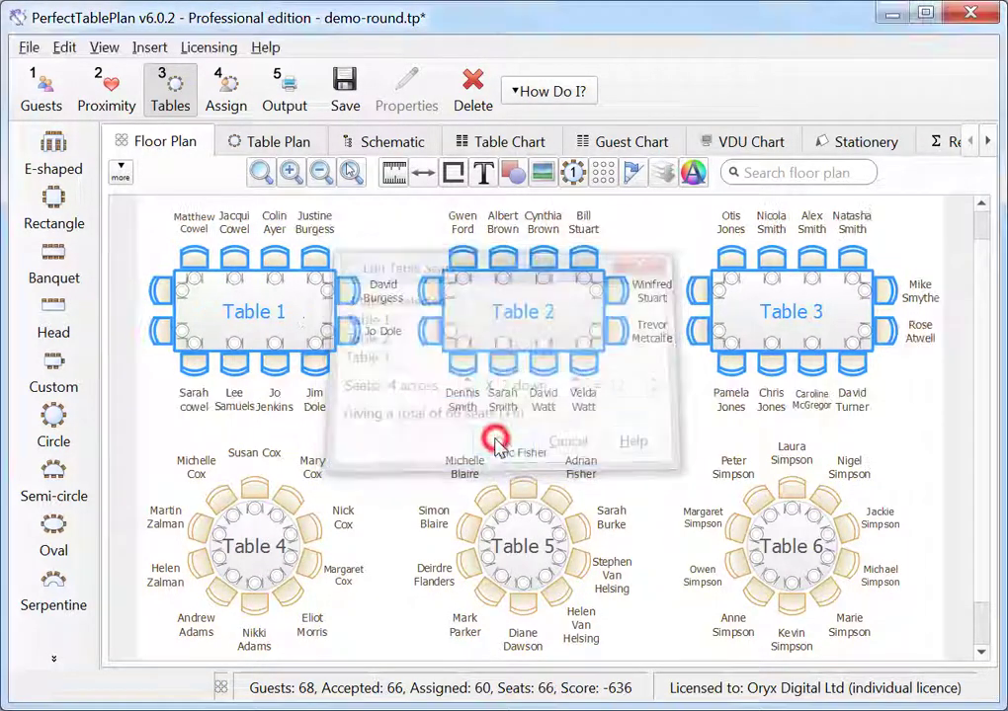
- Give Tables 1–3 a white-to-pink (#ea73bb) gradient fill
right_click(279, 306)
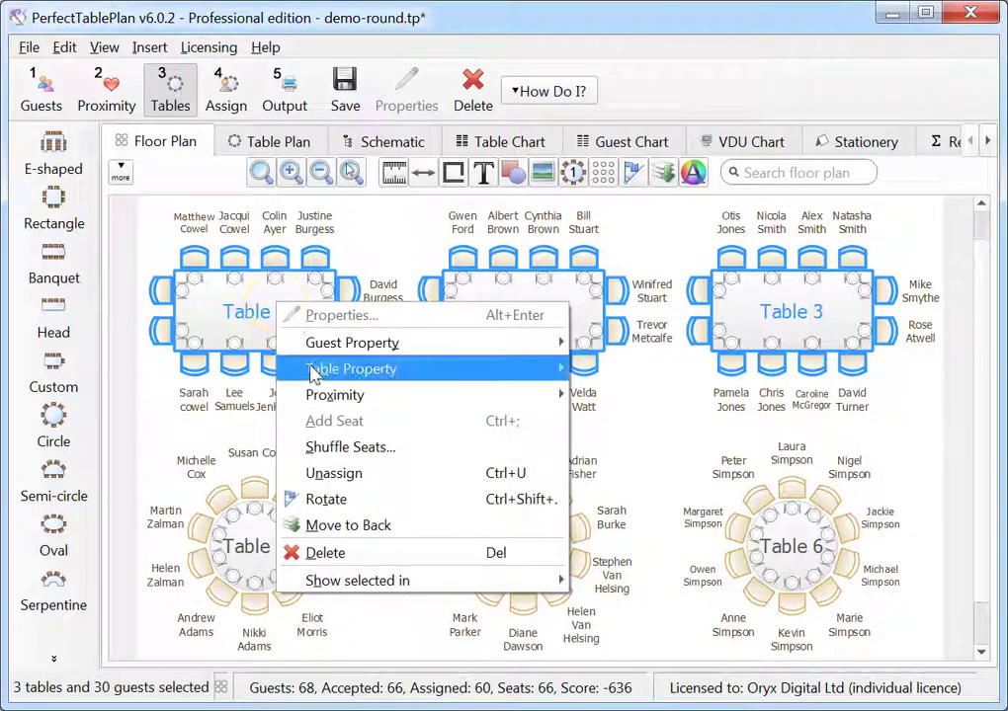
mouse_move(314, 373)
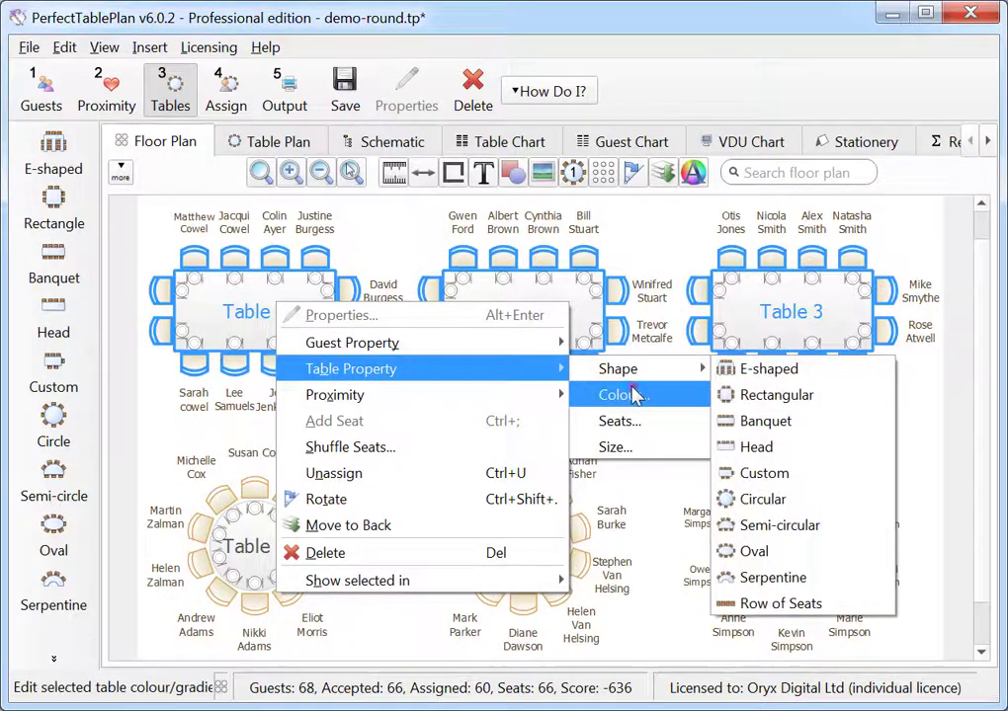
click(636, 396)
click(542, 396)
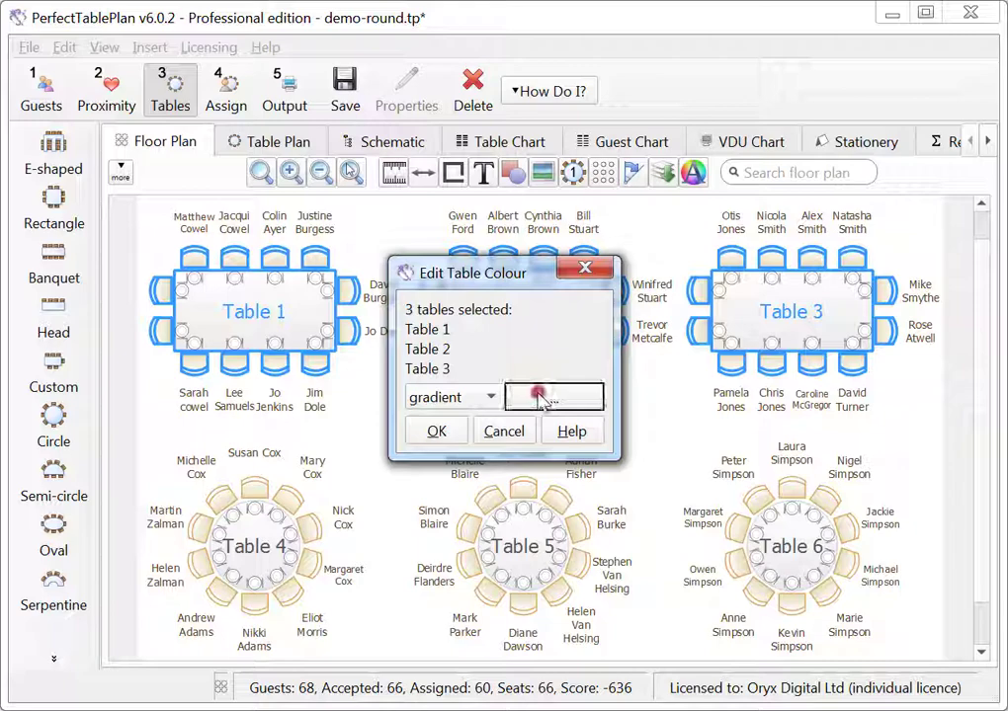
click(478, 455)
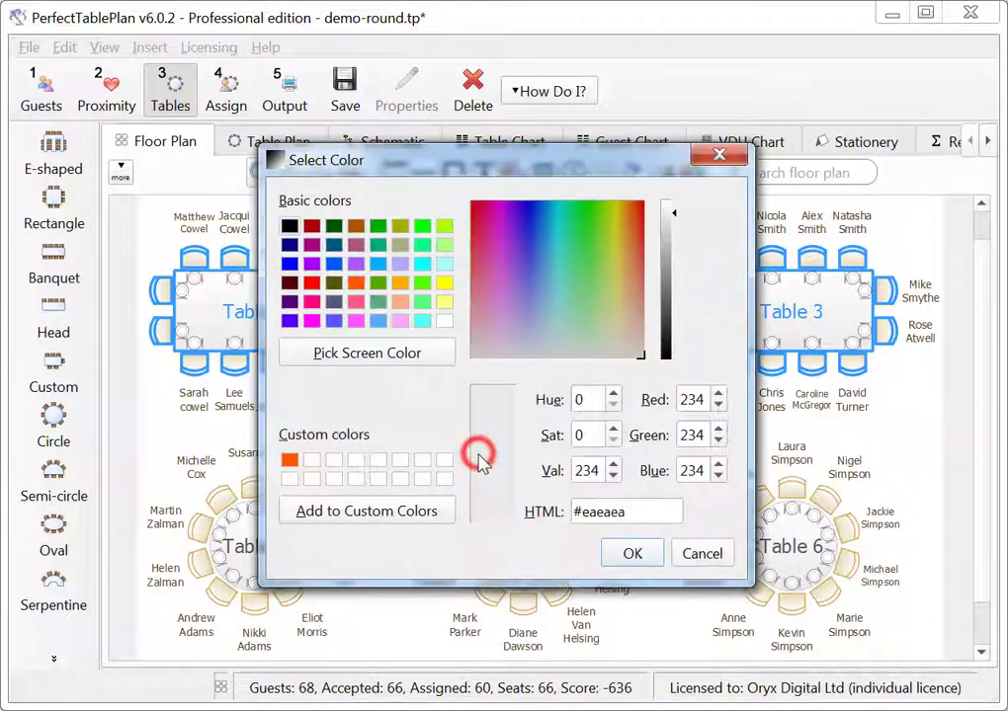
click(490, 333)
click(482, 318)
drag(481, 318, 487, 282)
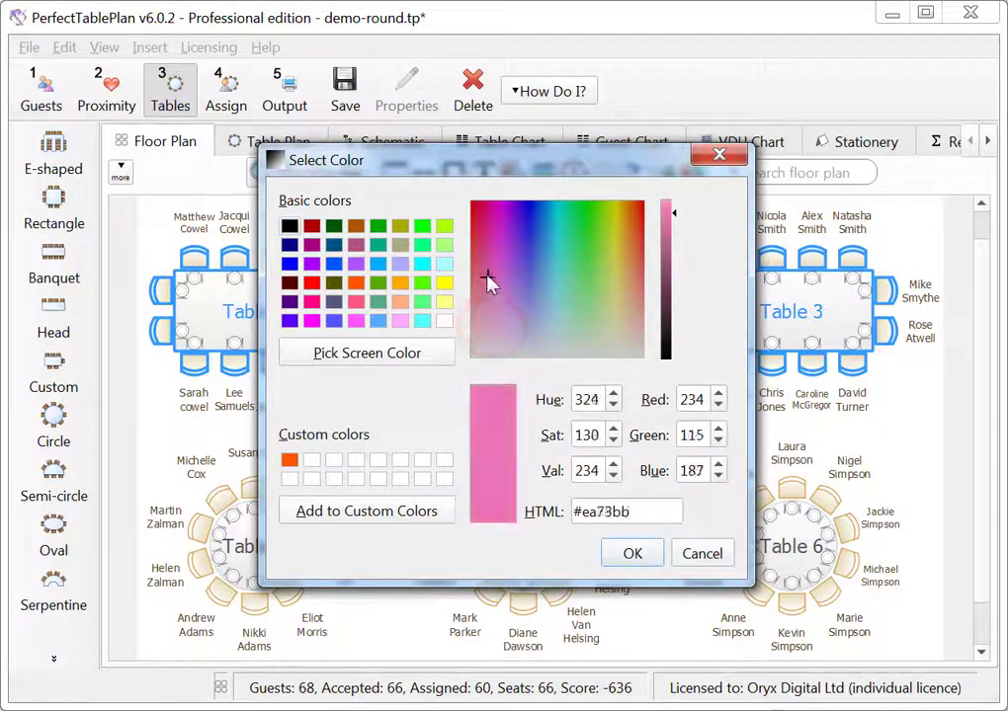
click(626, 555)
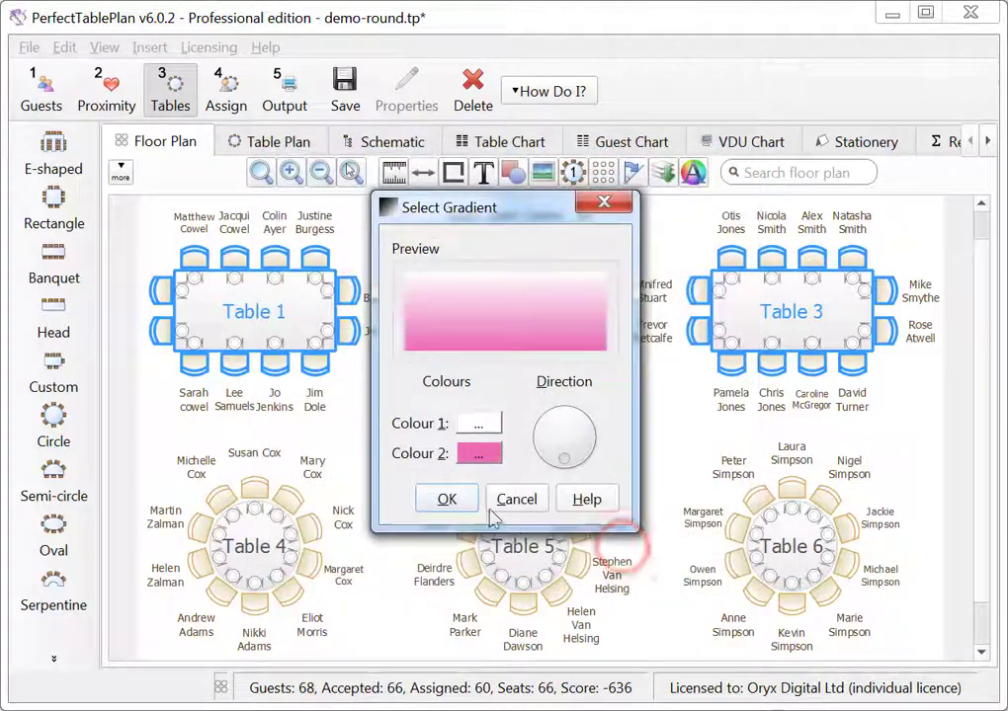
click(446, 497)
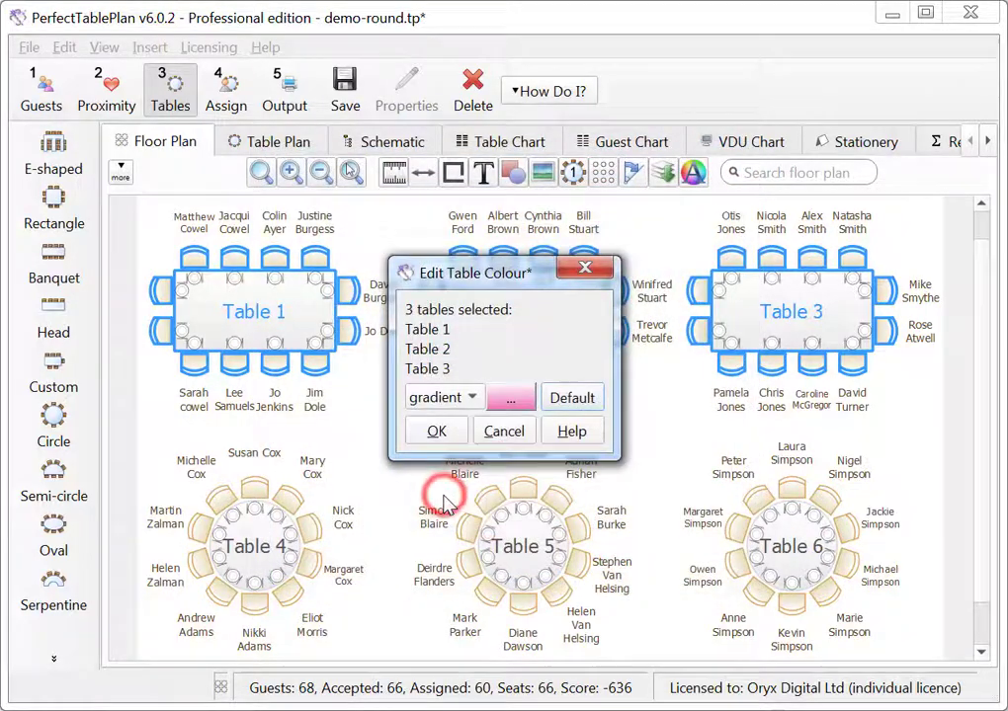
click(436, 434)
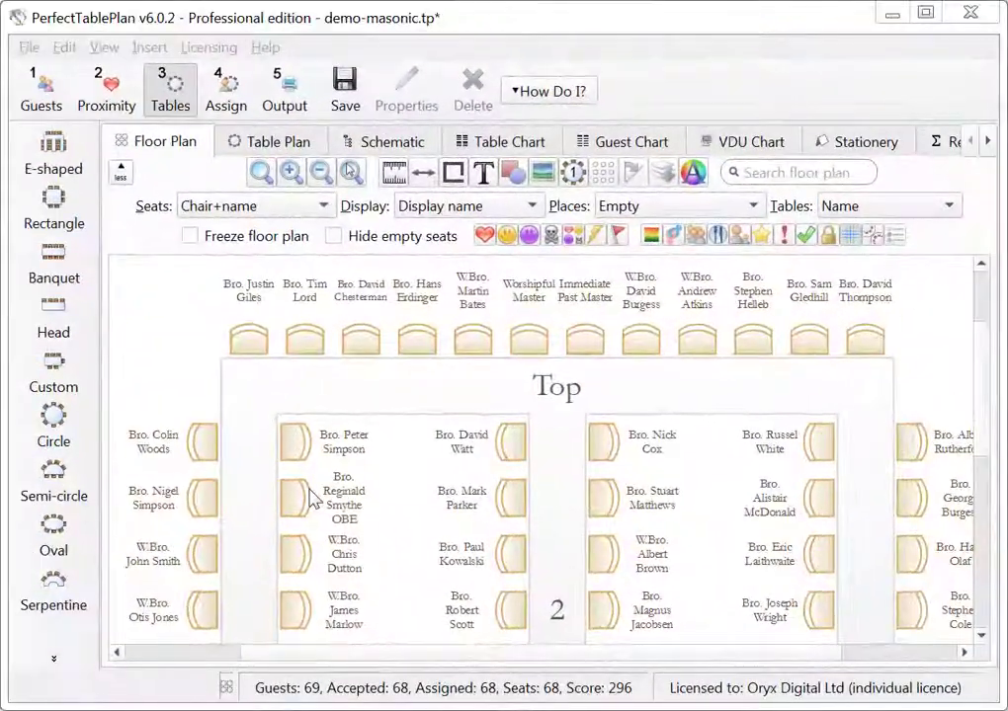
- Add an empty seat beside a guest, delete it, then use Edit > Remove Empty Seats
right_click(290, 445)
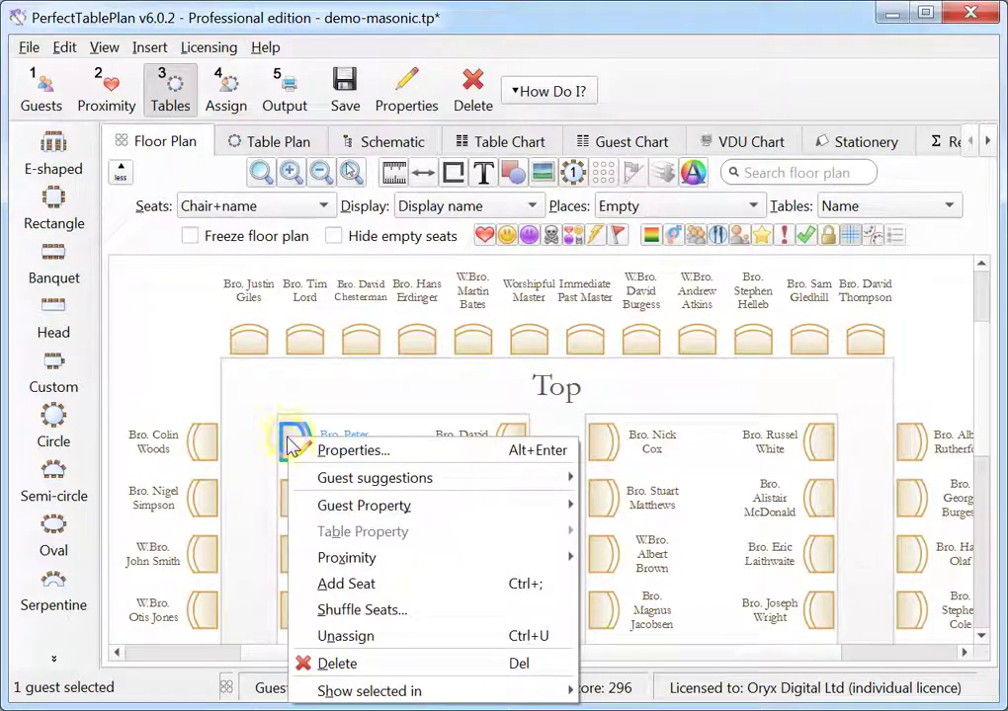
click(347, 583)
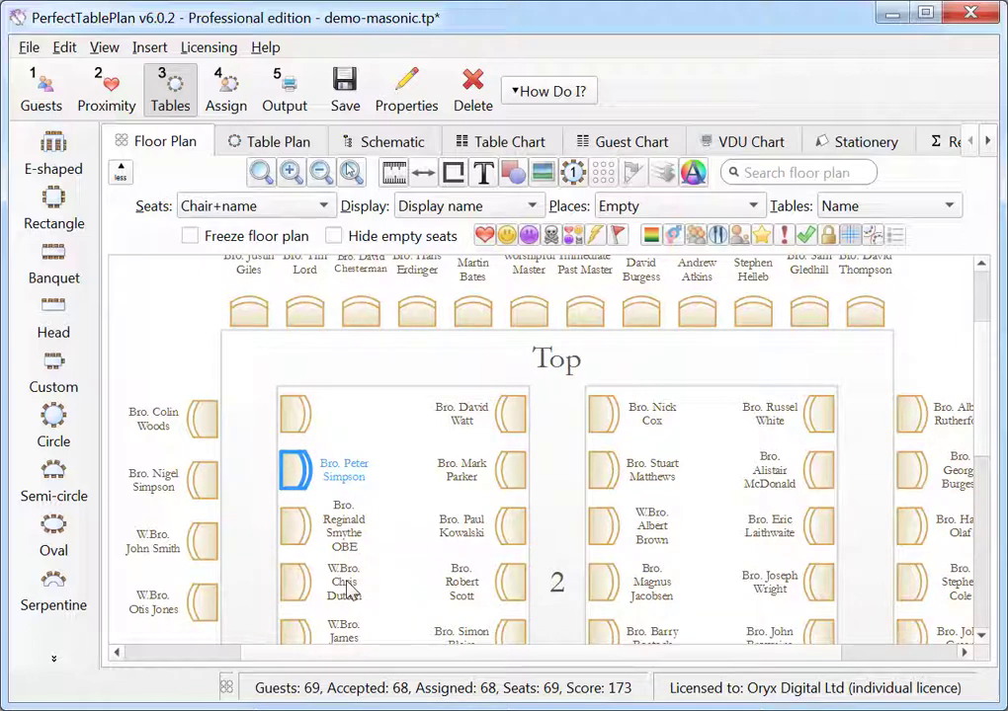
click(300, 420)
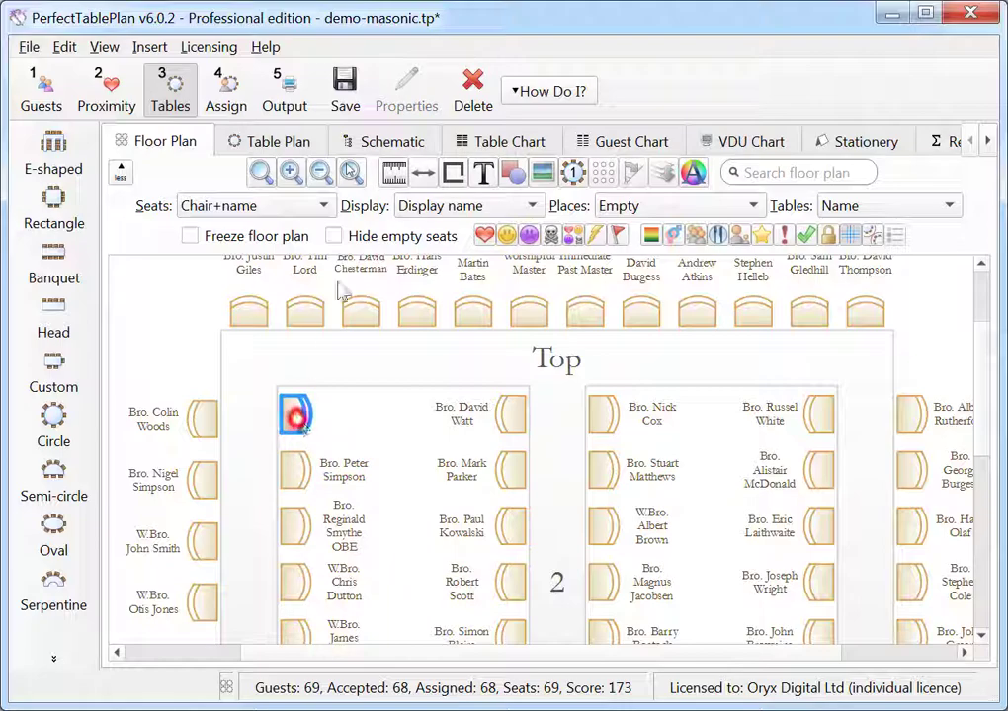
click(473, 91)
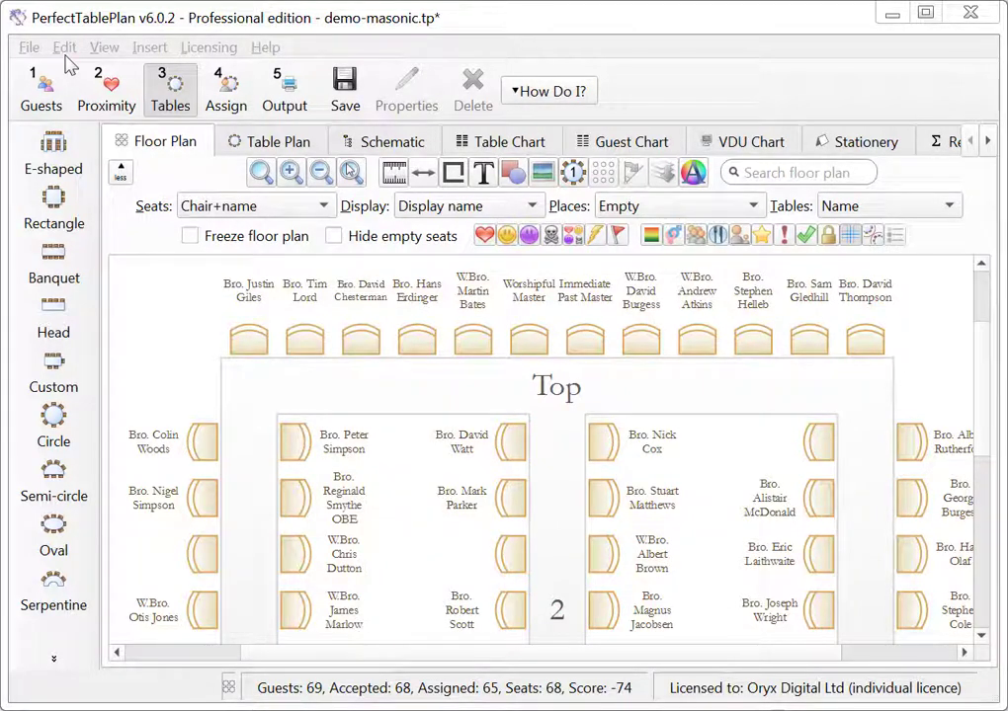
click(65, 47)
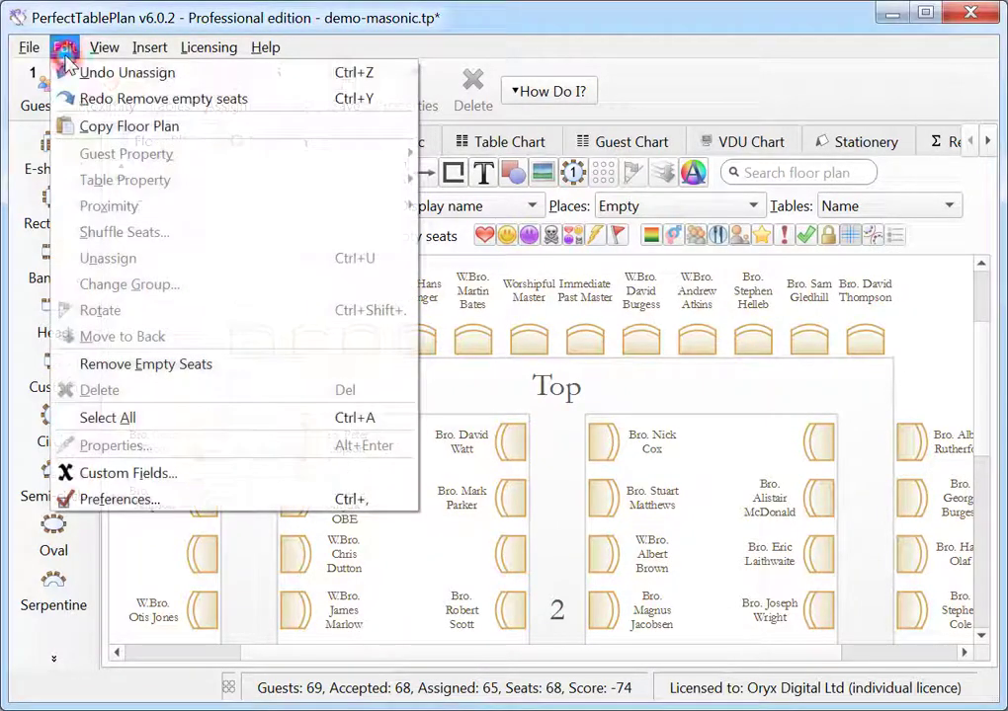
click(144, 365)
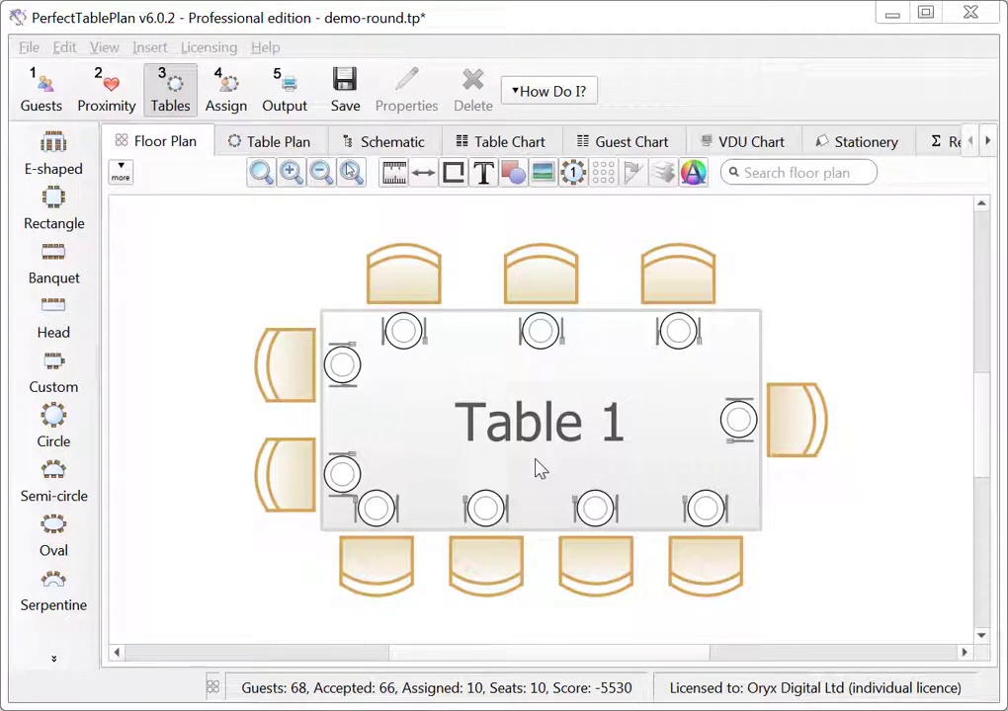
- Set Table 1's End 1 curve to 40° and End 2 curve to 180°
double_click(535, 462)
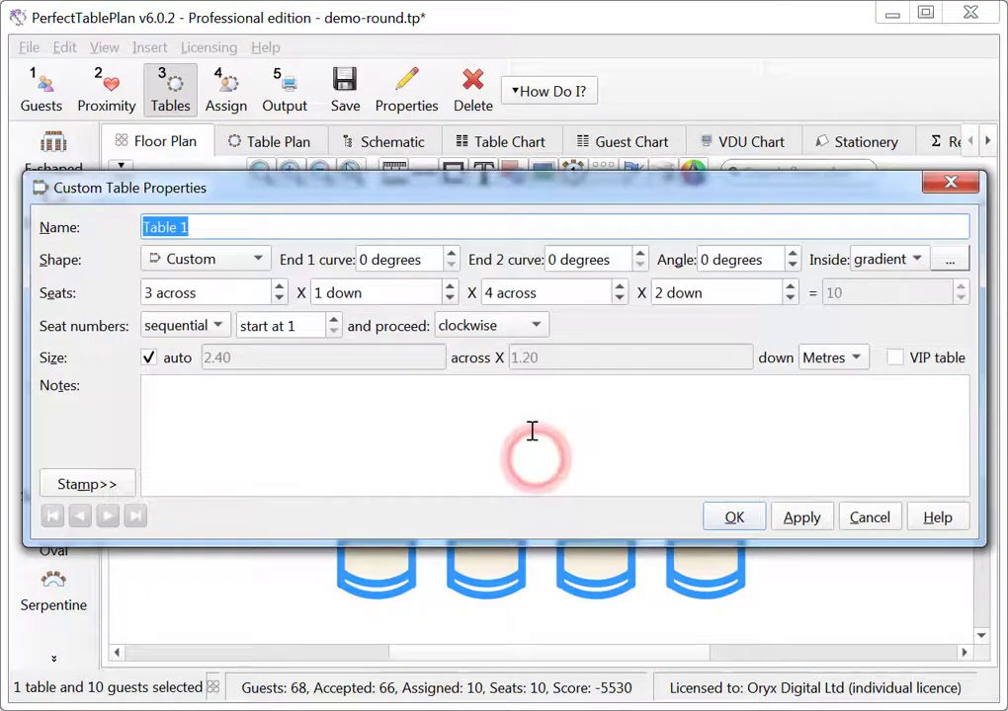
double_click(366, 259)
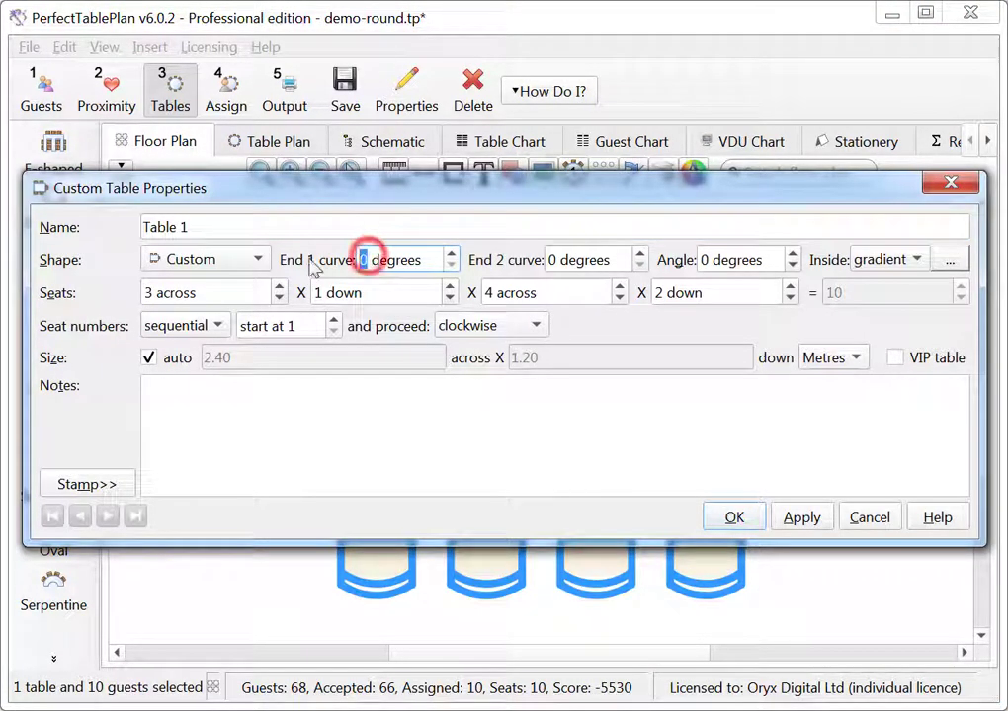
text(4)
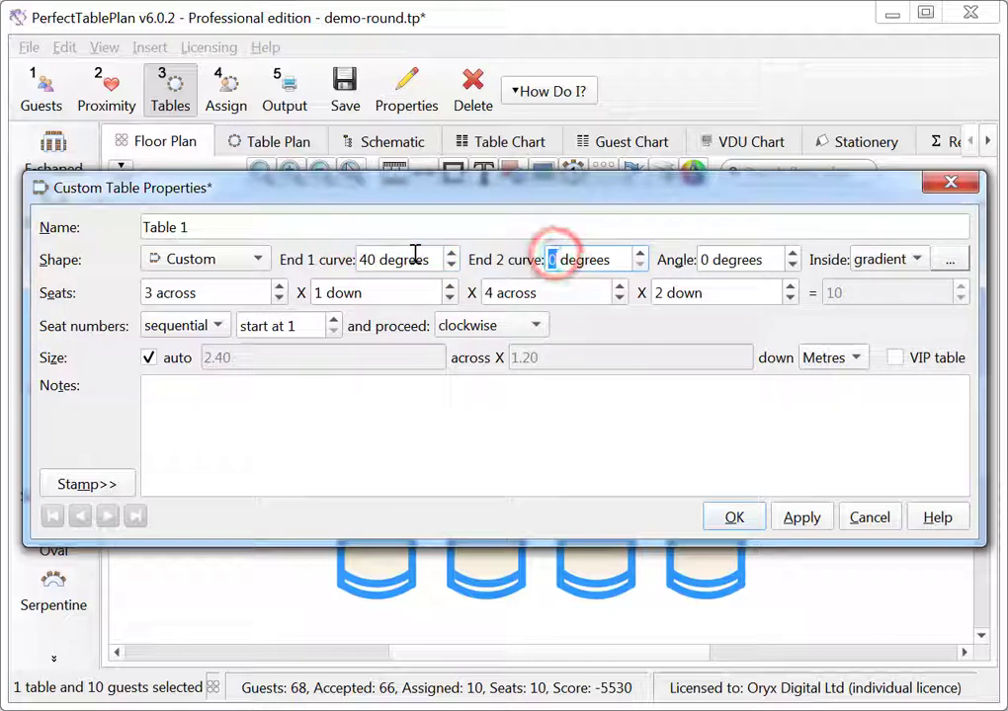
text(18)
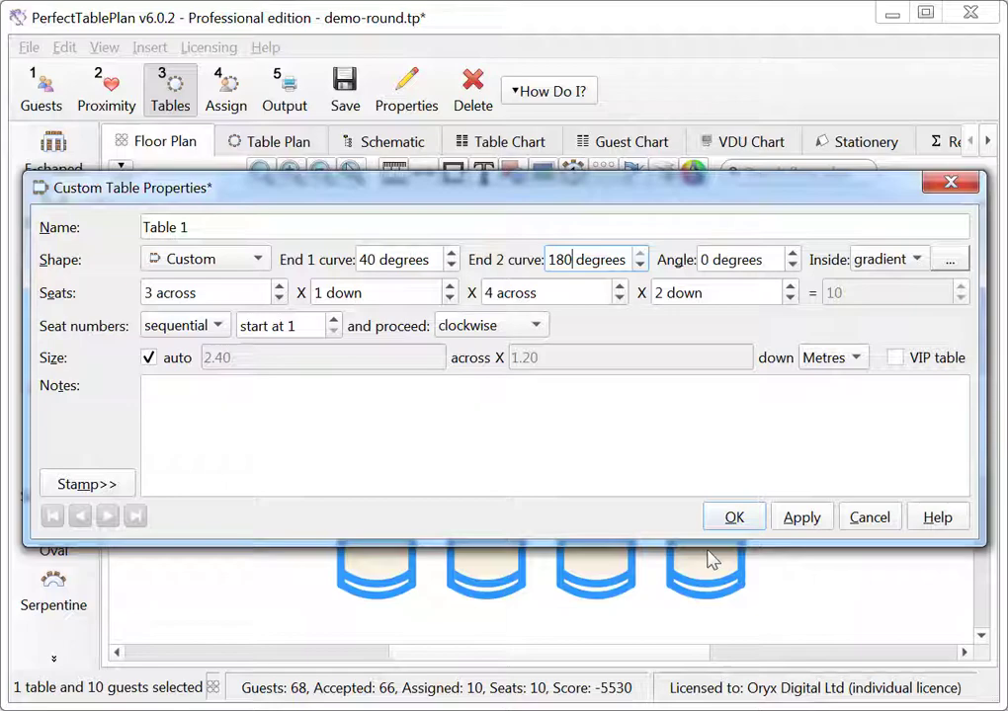
click(728, 518)
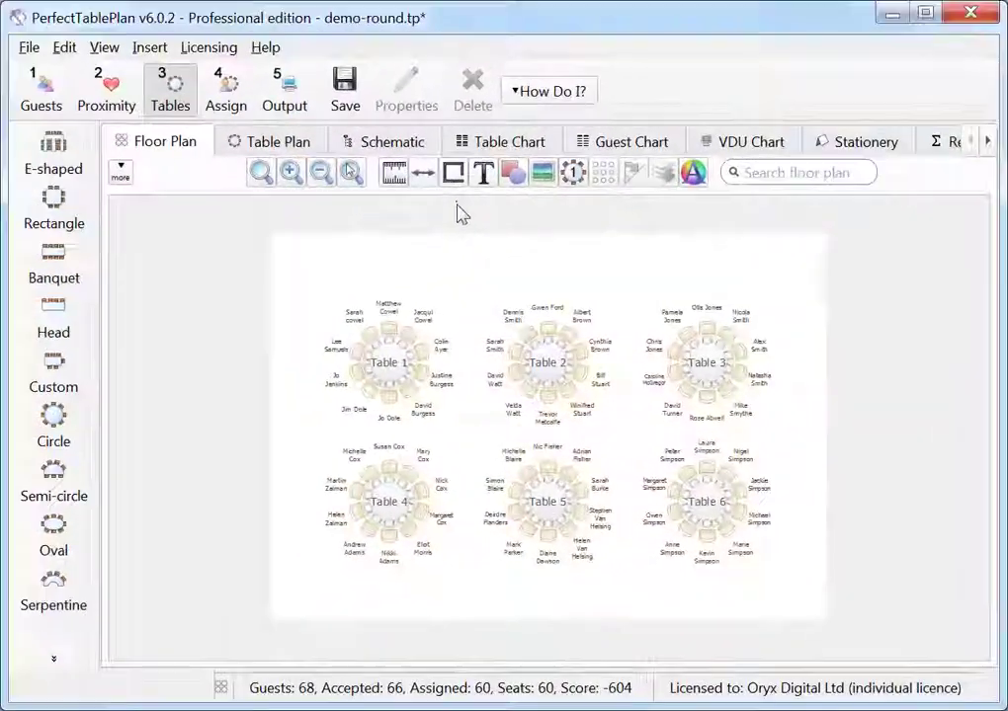
- Insert a border line from the plan's top-left to top-right, then down to bottom-right
click(452, 174)
drag(237, 210, 548, 308)
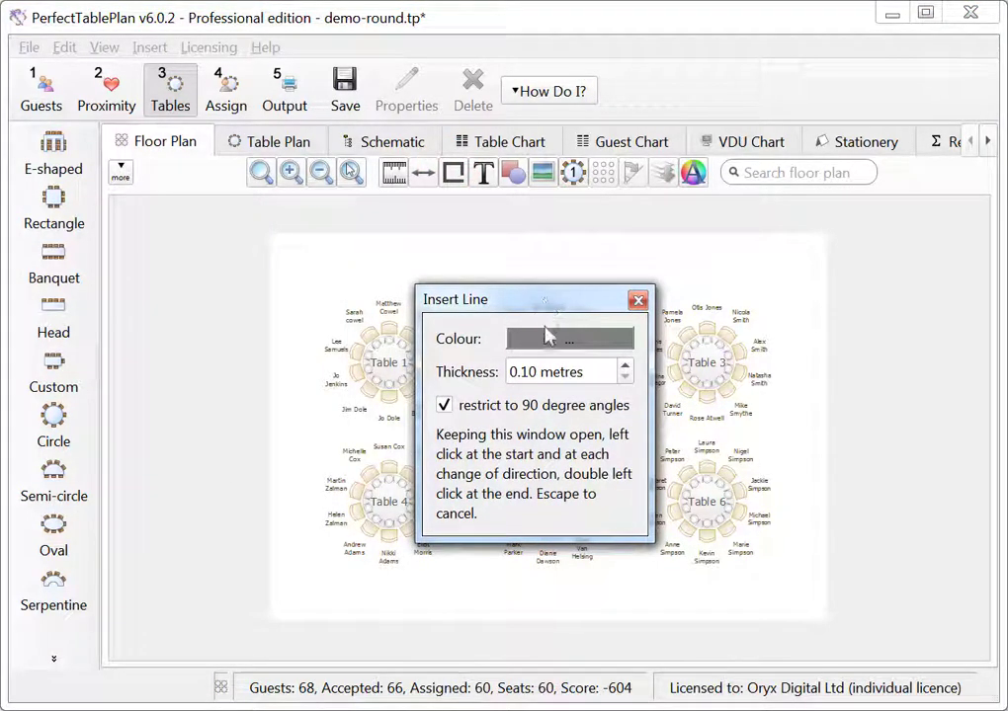
click(299, 253)
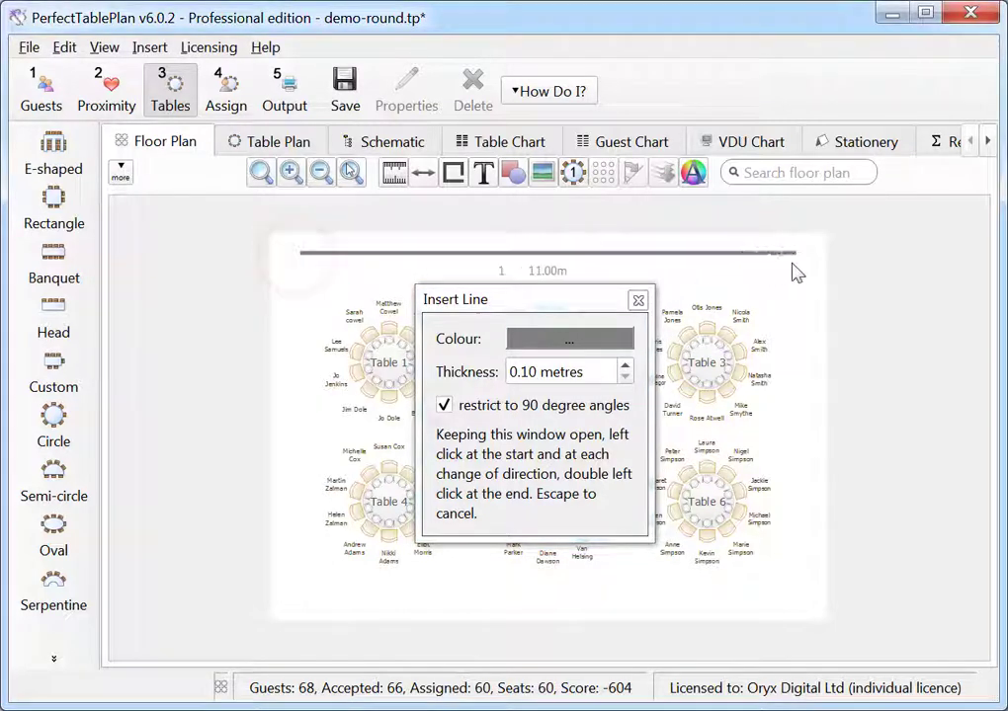
click(791, 261)
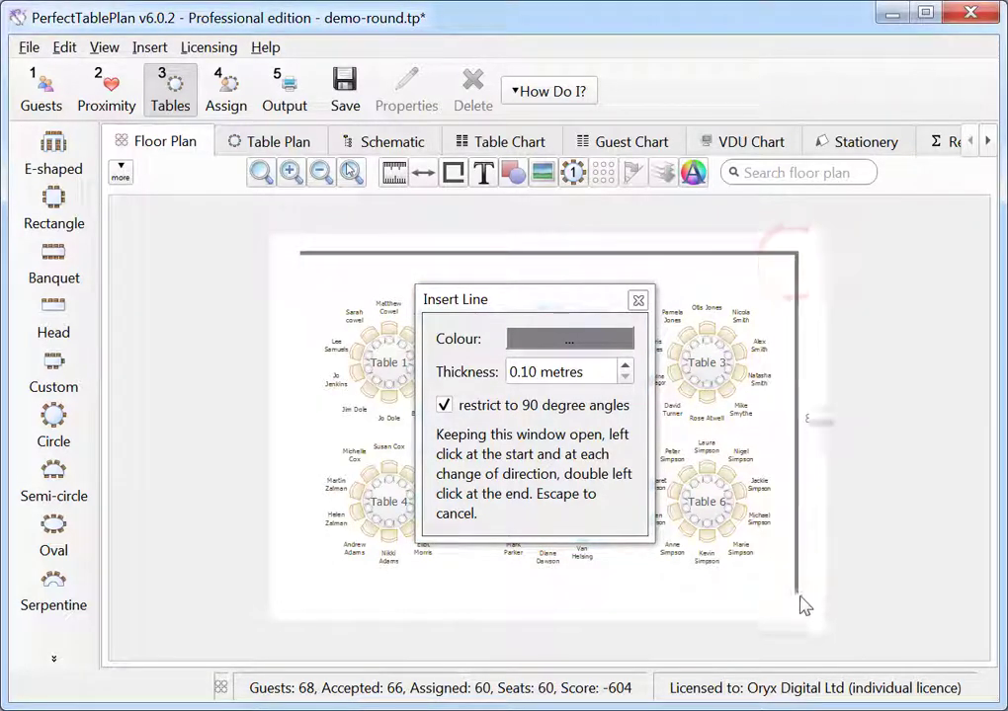
click(800, 594)
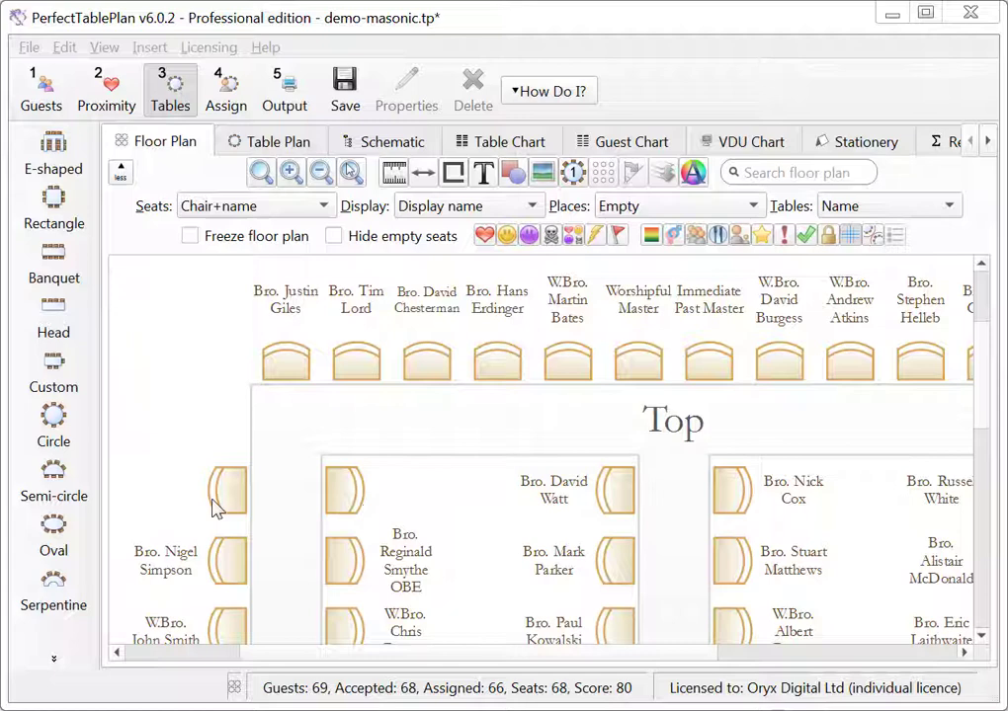
- Hide the empty seats on the masonic plan's floor plan
click(334, 238)
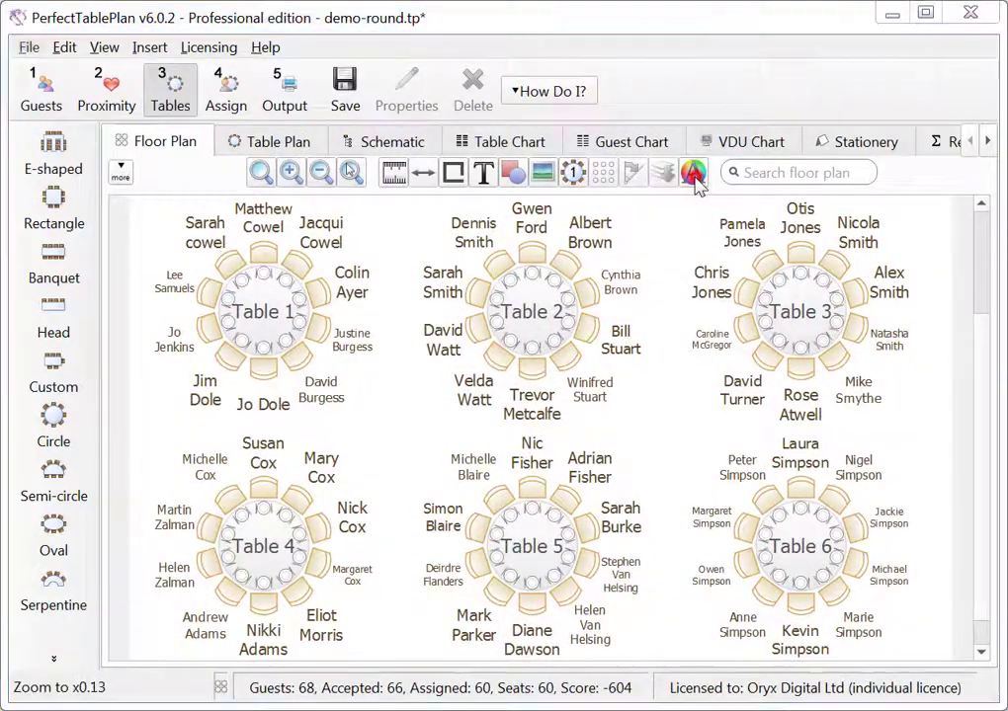
- Auto size the Seat text in Fonts and Colours and apply the changes
click(696, 176)
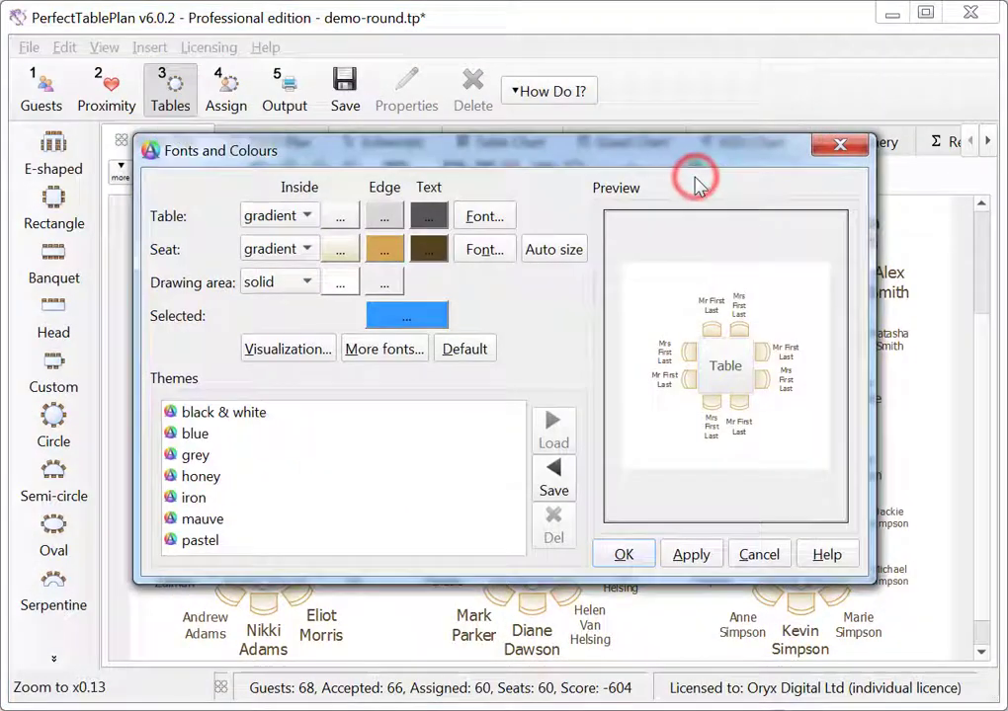
click(557, 253)
click(625, 561)
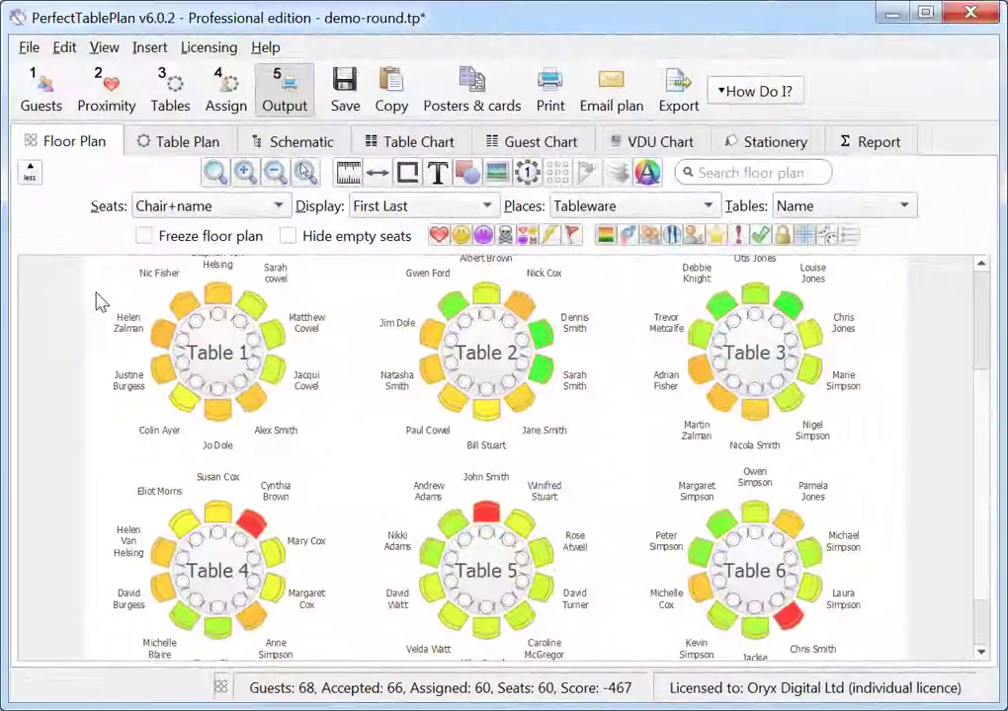
- Run File > Auto Assign Seats to seat the round-table plan's guests automatically
click(29, 47)
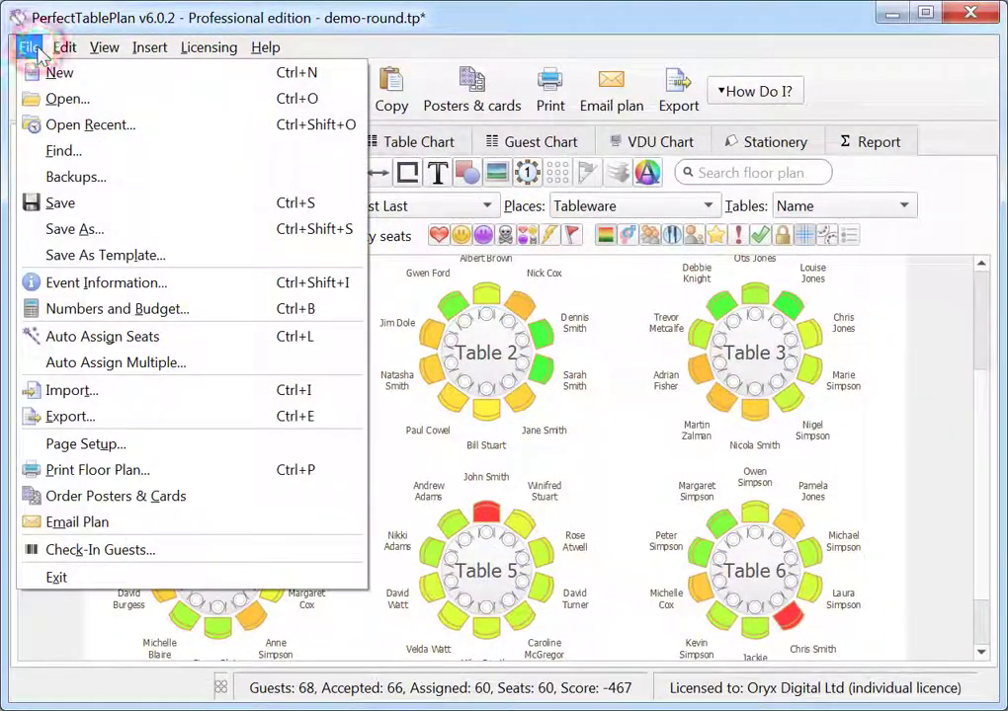
click(102, 340)
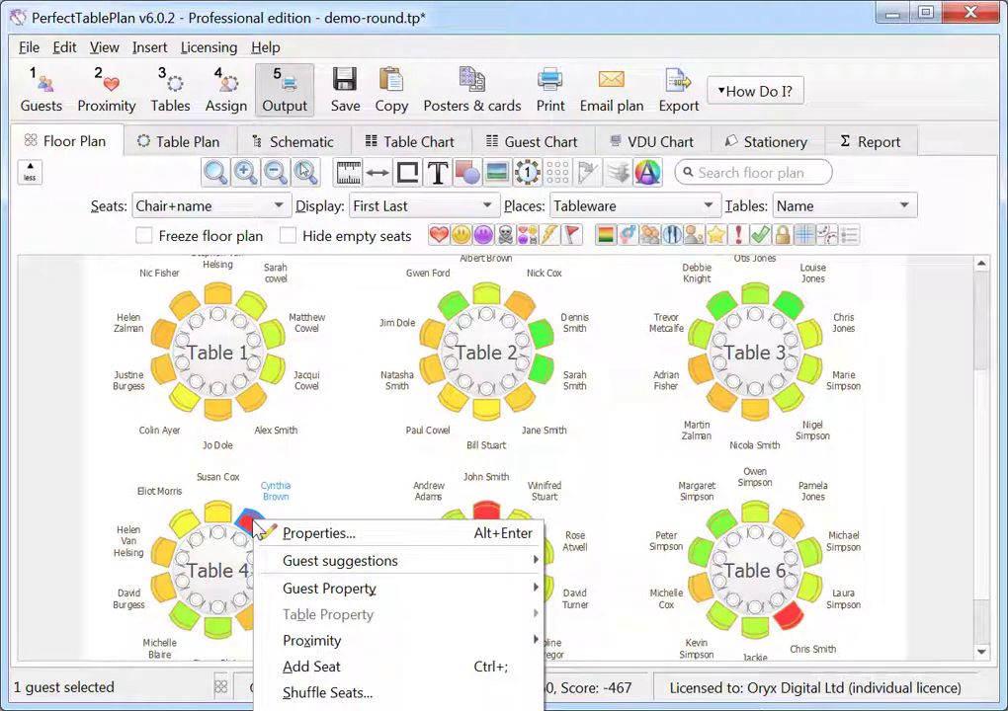
mouse_move(266, 561)
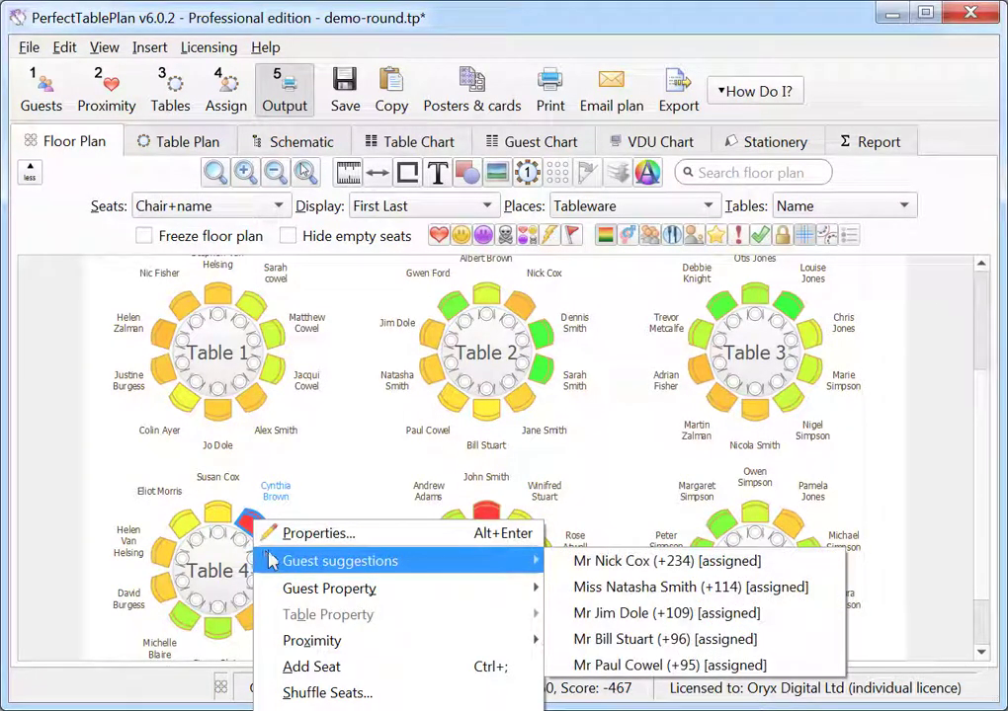
click(606, 563)
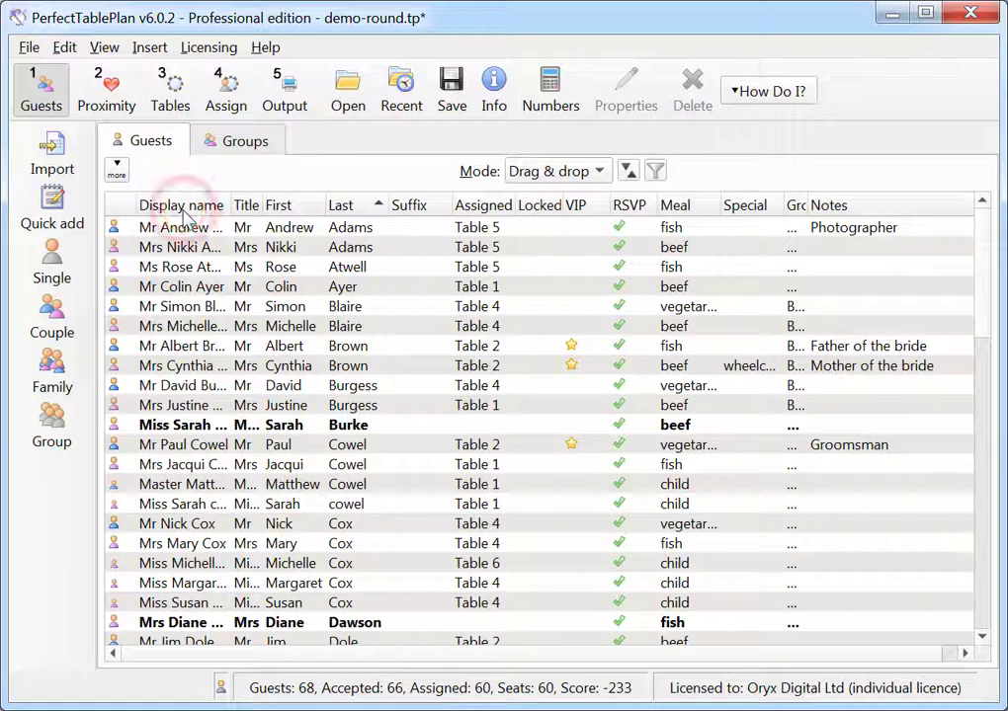
- Move the Display name column to sit after Suffix in the guest list
drag(183, 208, 461, 221)
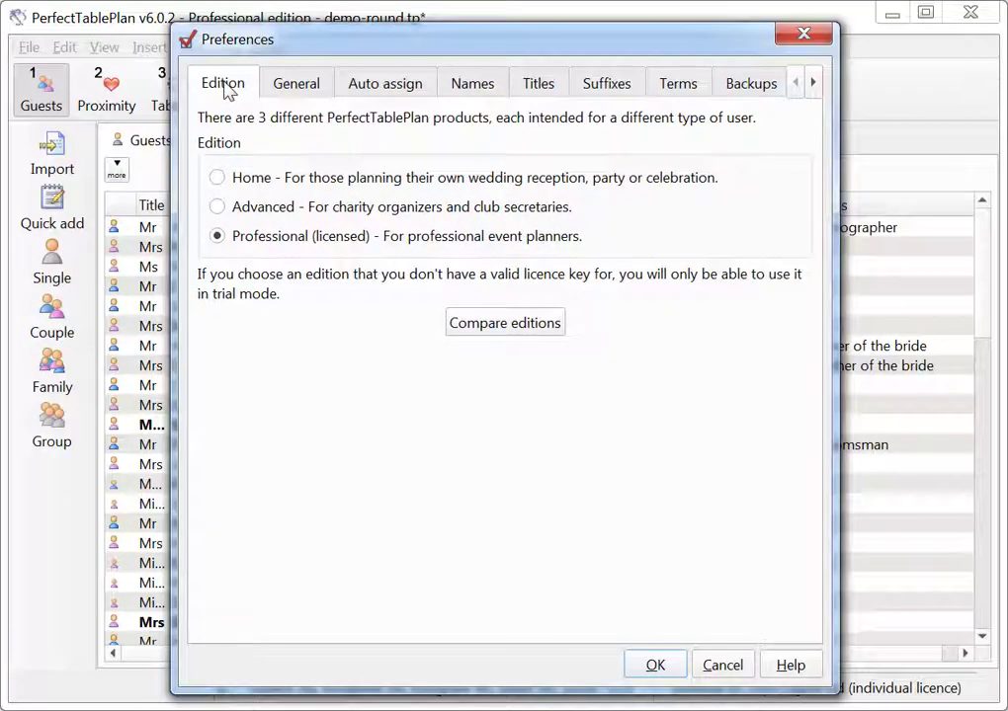
- Add the pre-defined US Air Force ranks as titles and sort titles 'As shown above'
click(607, 86)
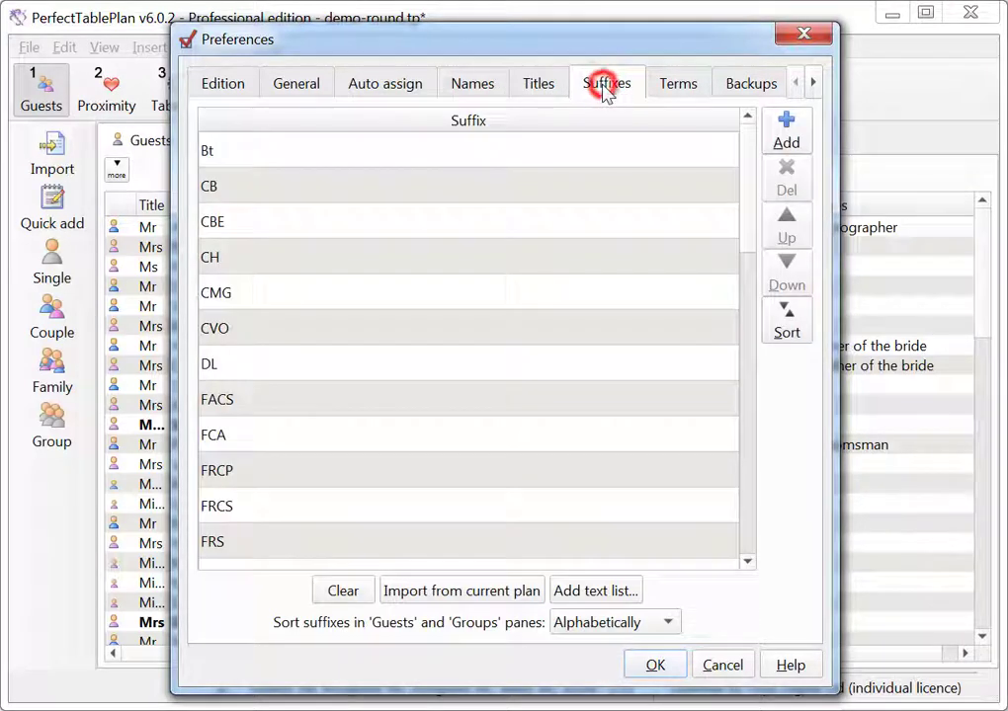
click(599, 591)
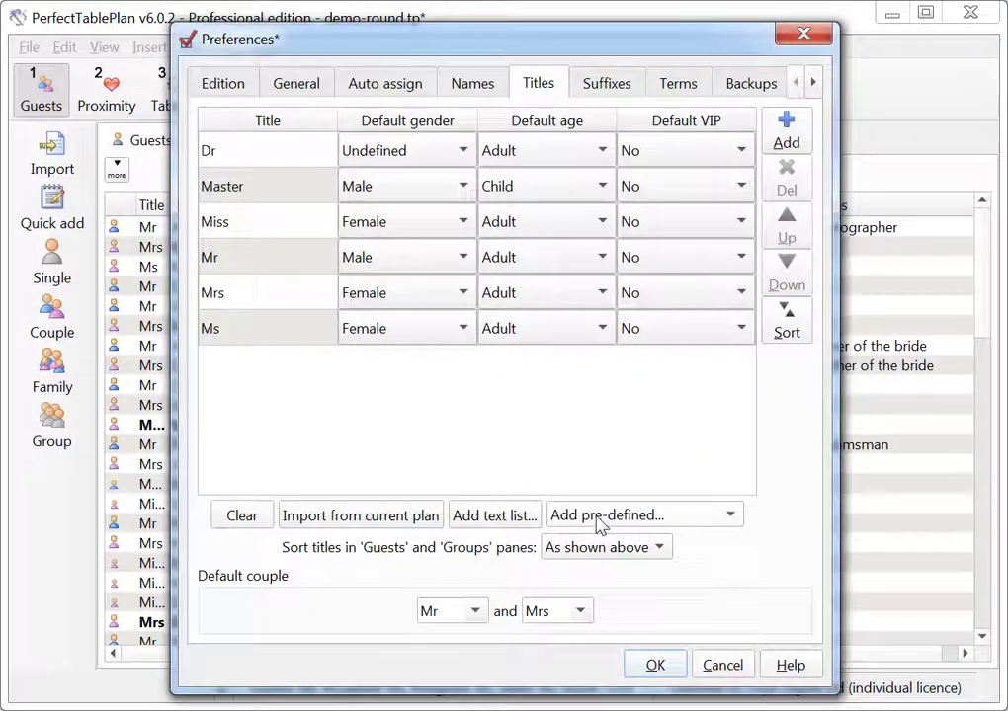
click(601, 526)
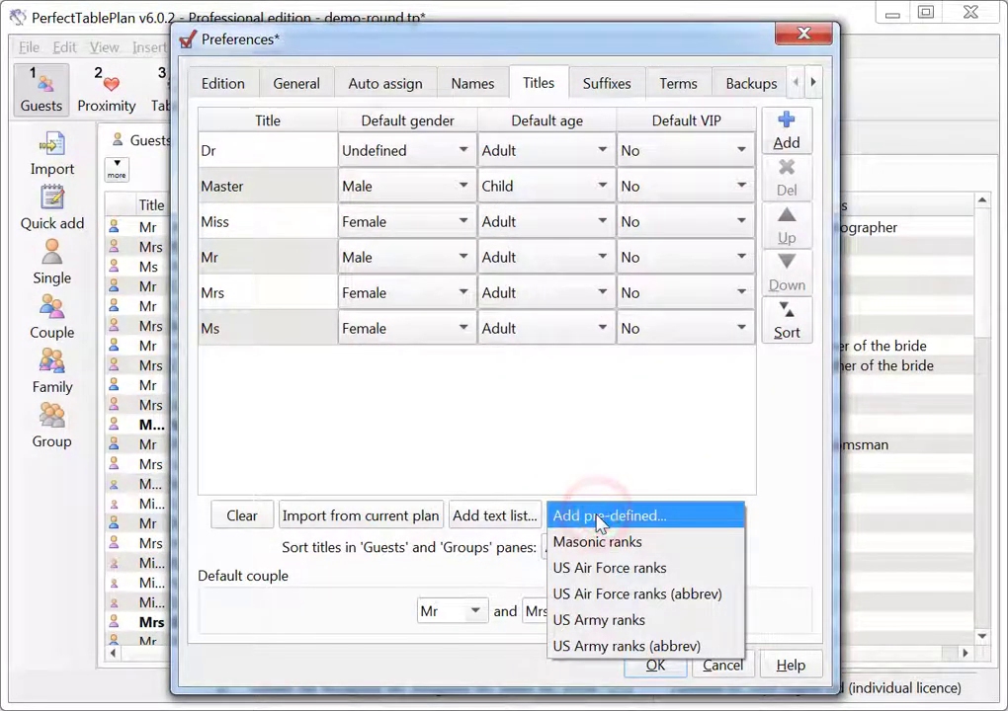
click(598, 568)
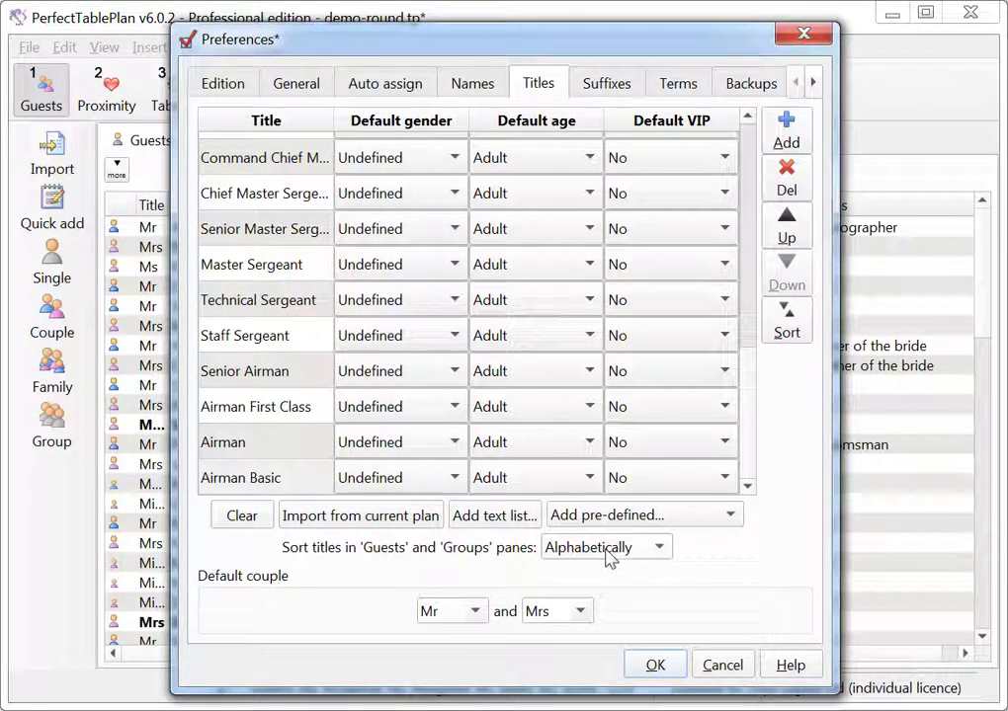
click(607, 554)
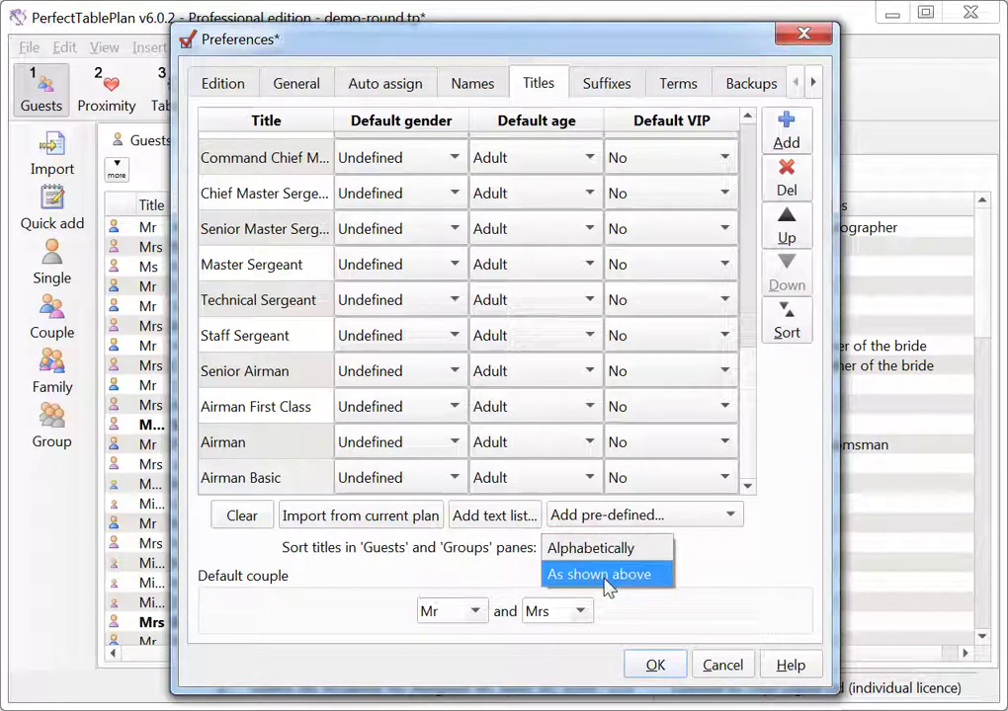
click(607, 583)
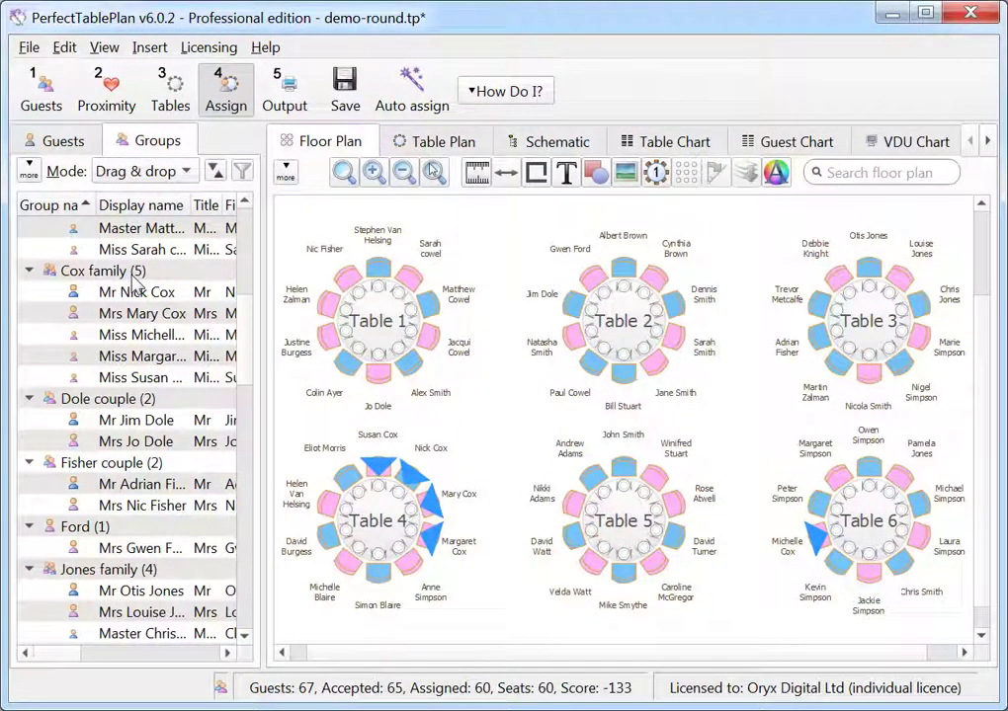
right_click(132, 295)
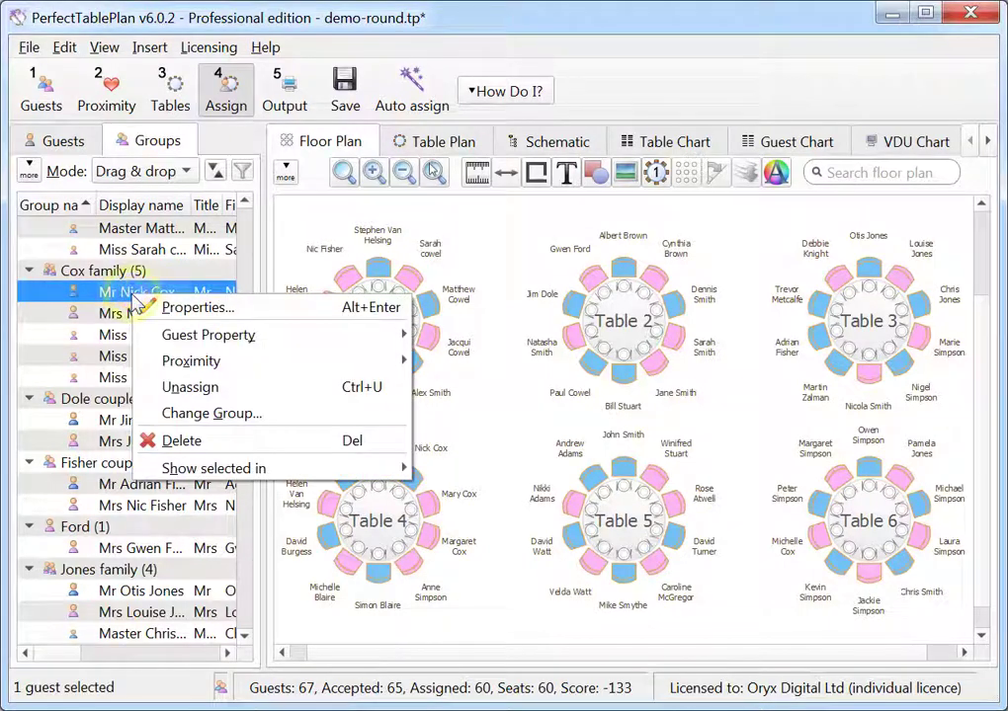
click(158, 387)
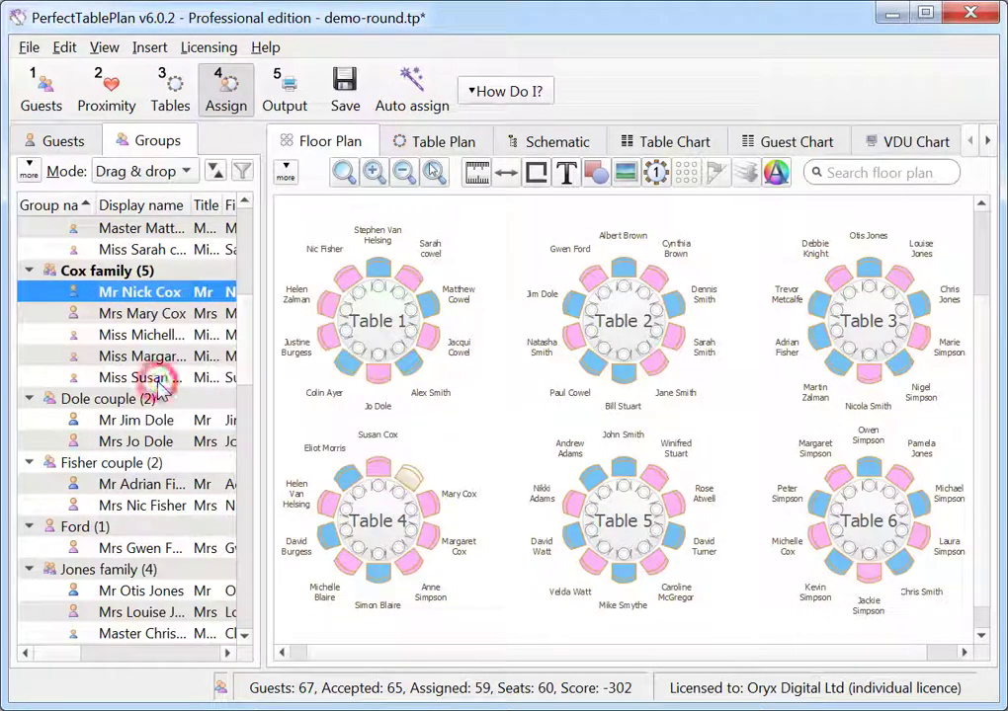
right_click(109, 312)
mouse_move(188, 358)
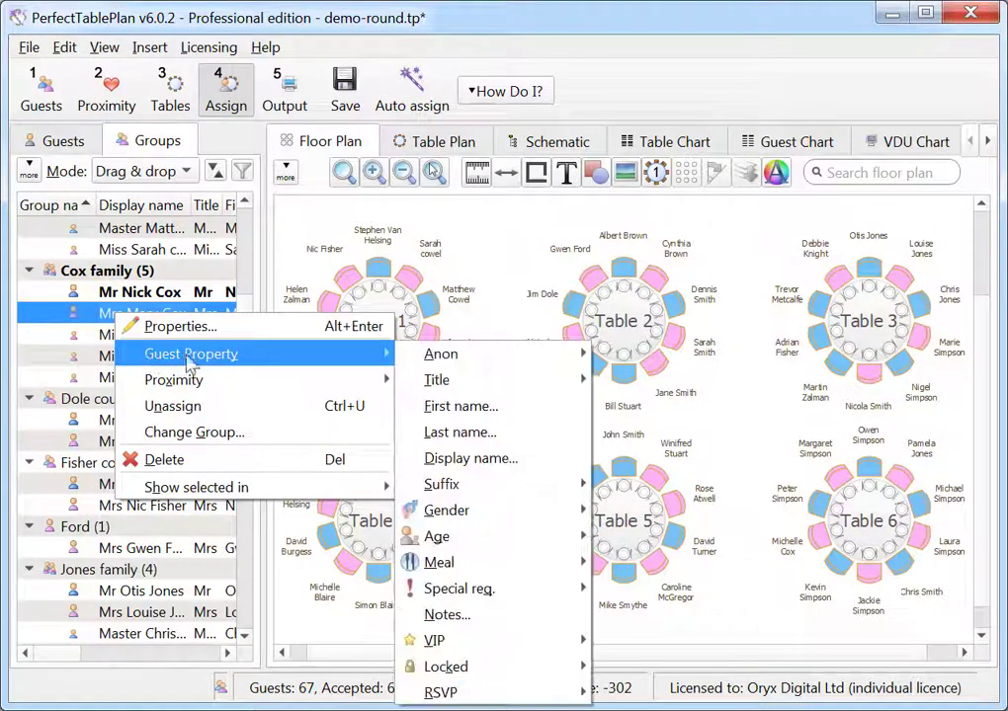
mouse_move(566, 668)
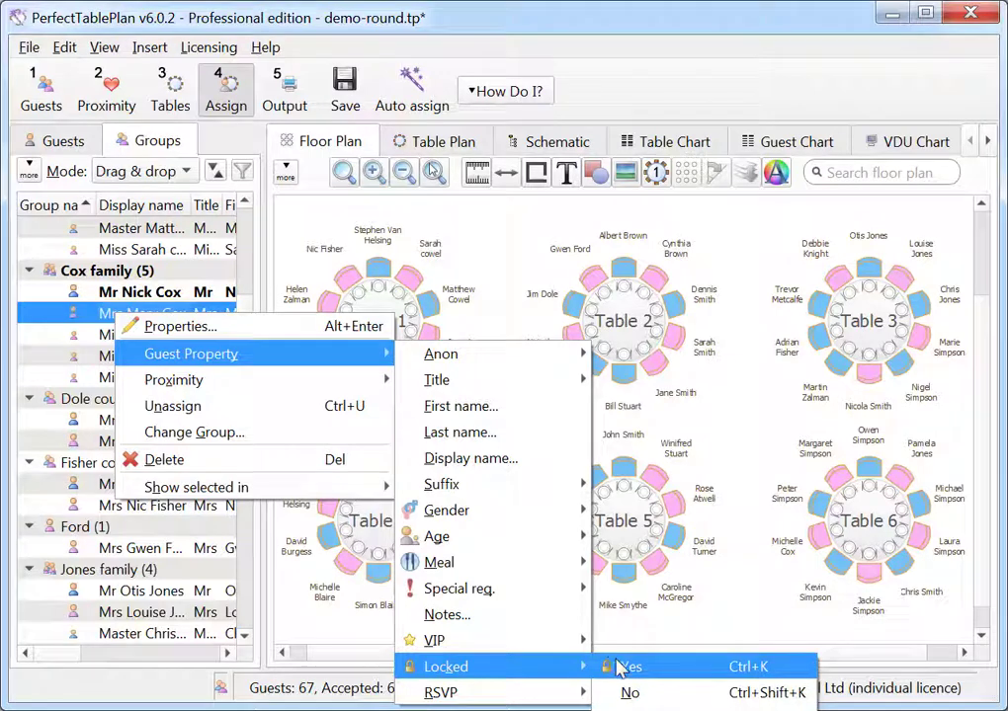
click(615, 667)
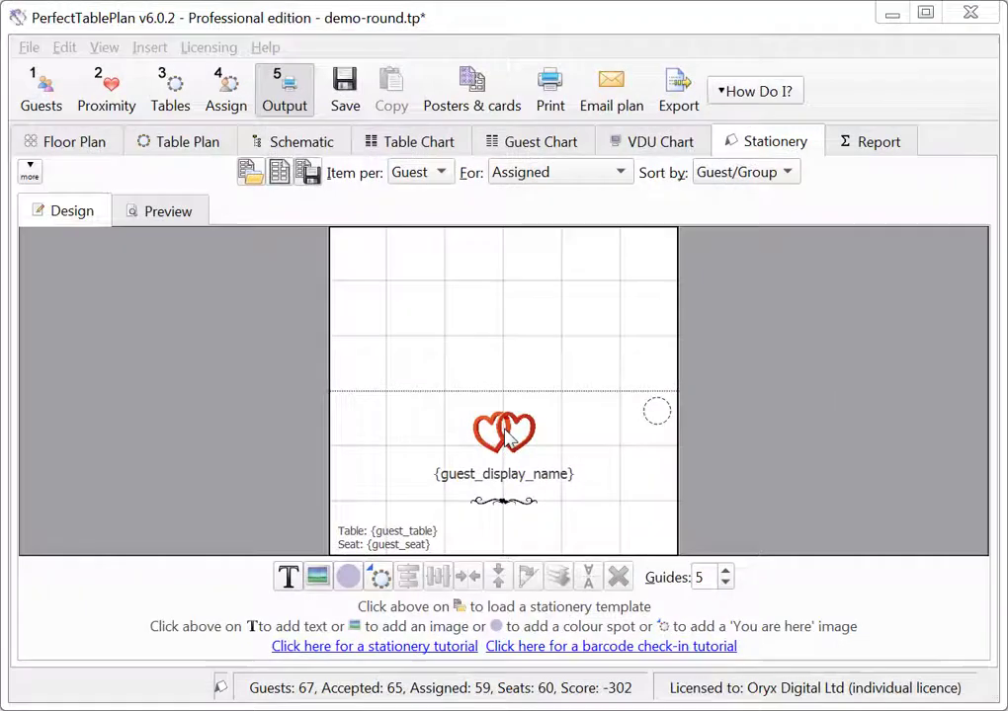
- Add upside-down mirrored copies of the hearts, guest name and swirl on the card
click(506, 435)
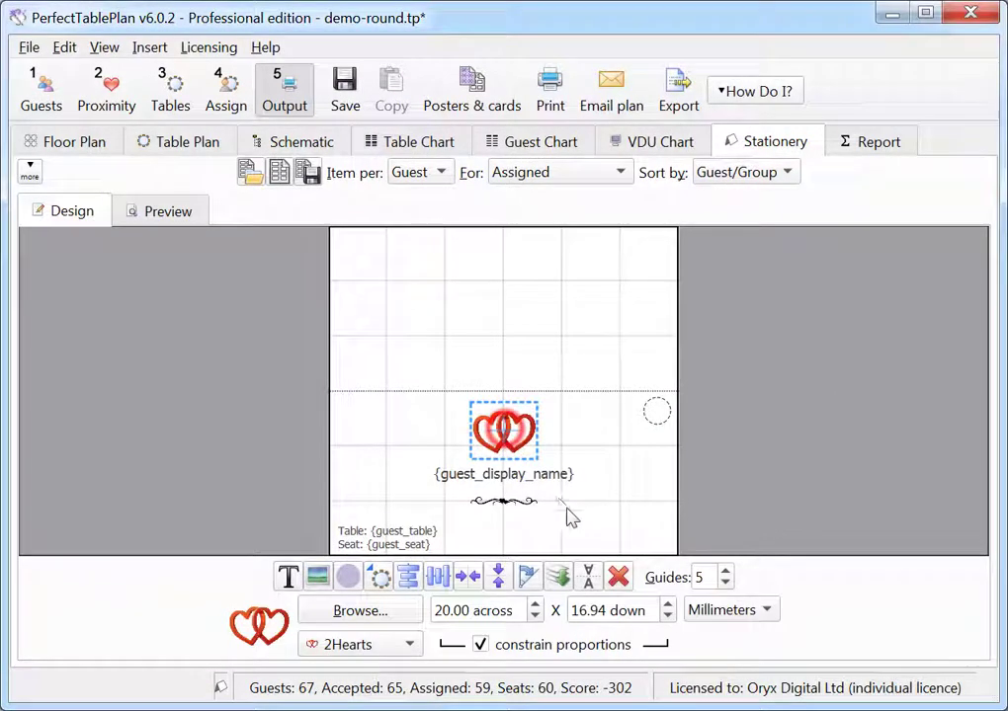
click(590, 578)
click(530, 469)
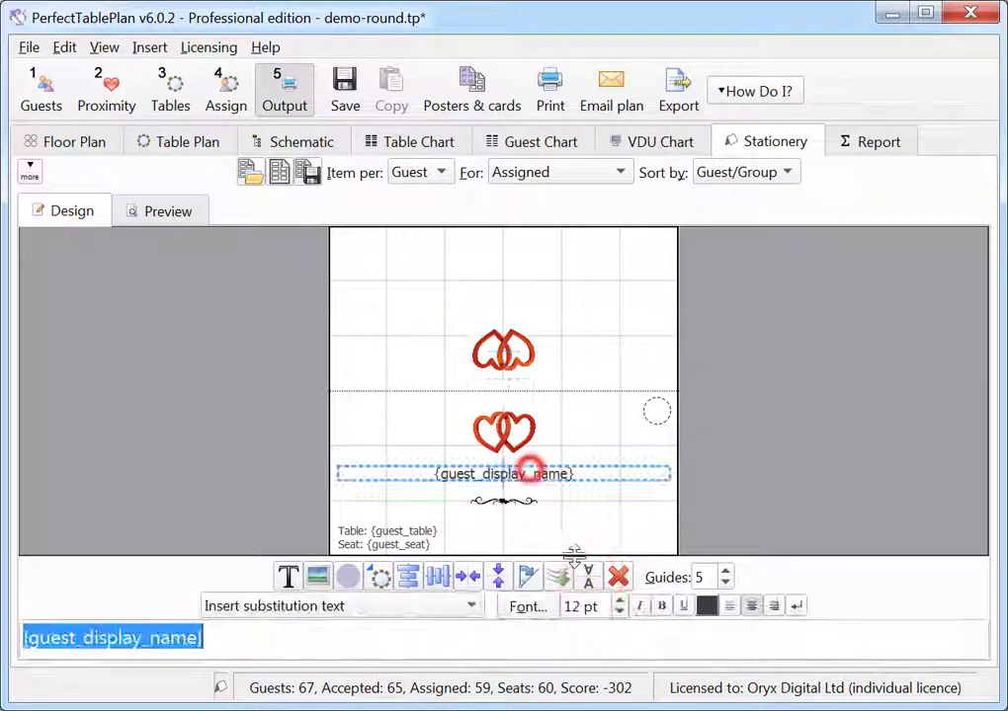
click(590, 578)
click(509, 500)
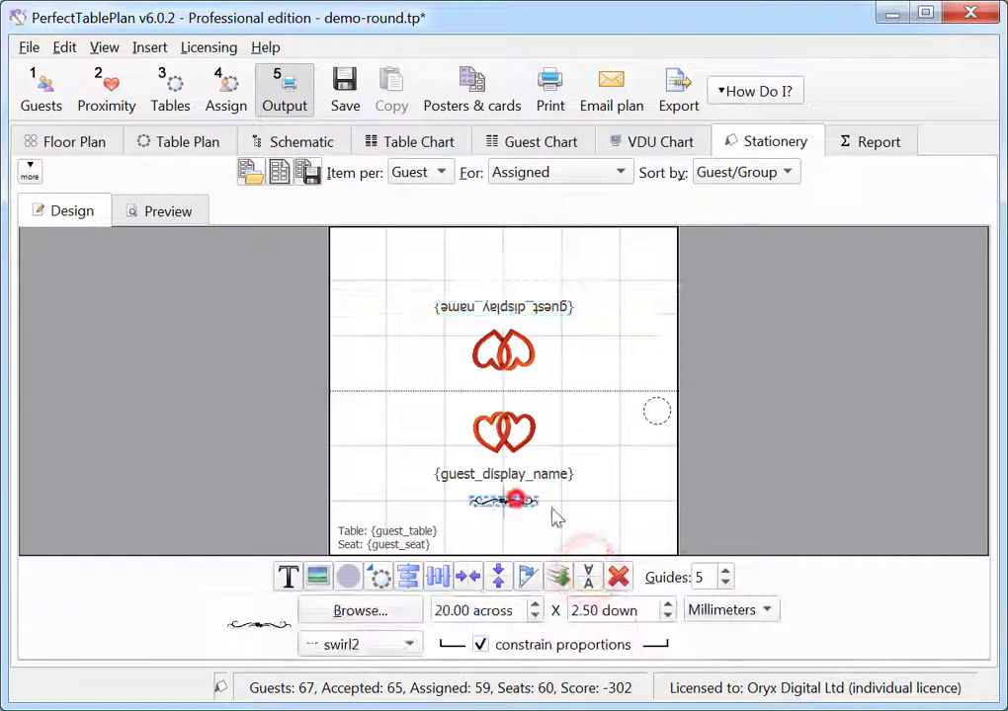
click(590, 578)
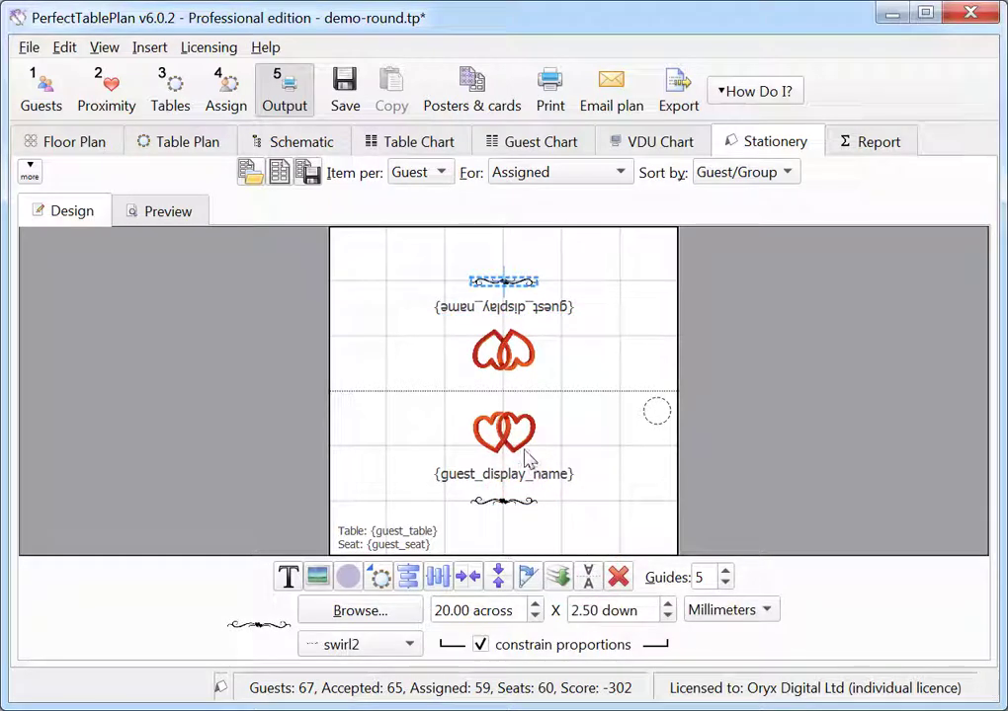
- Centre the lower hearts horizontally and nudge them down toward the name
click(502, 422)
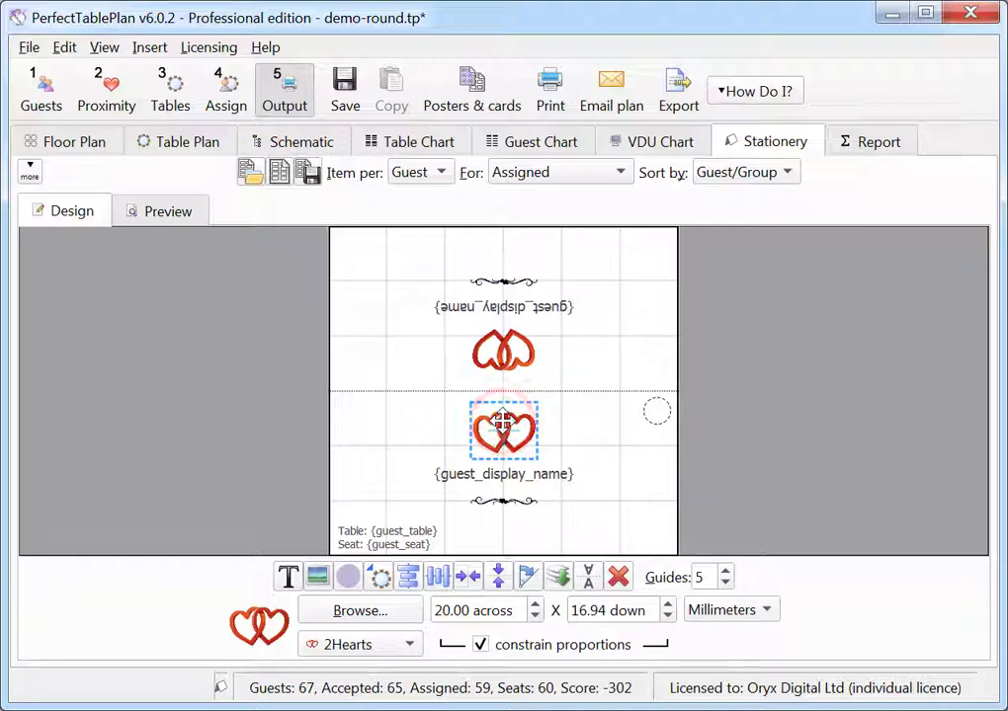
click(471, 577)
click(499, 578)
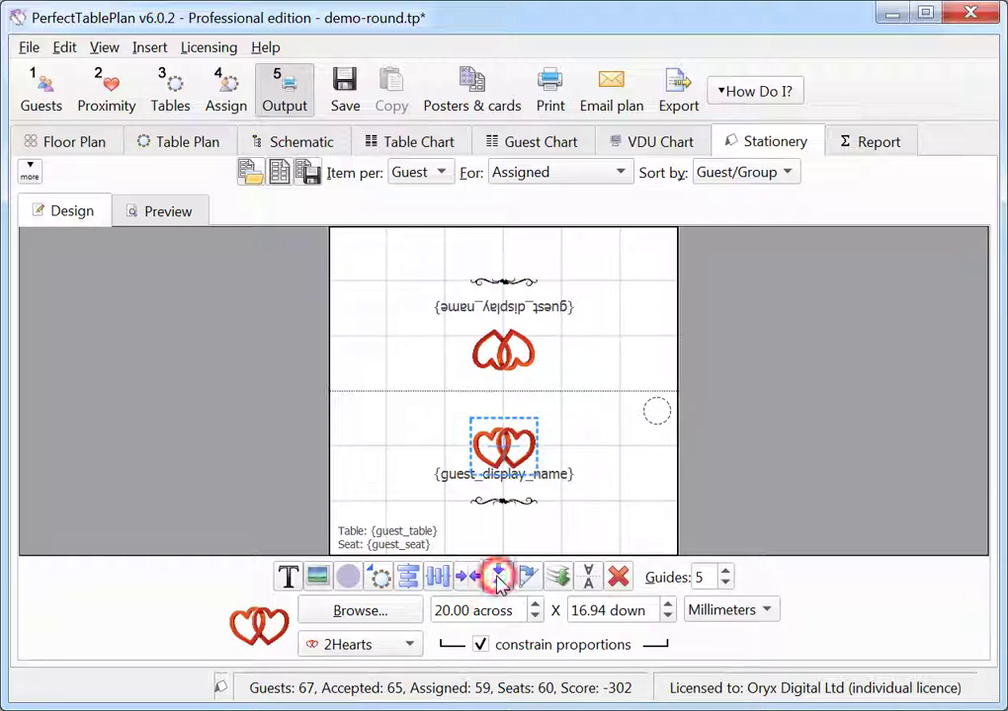